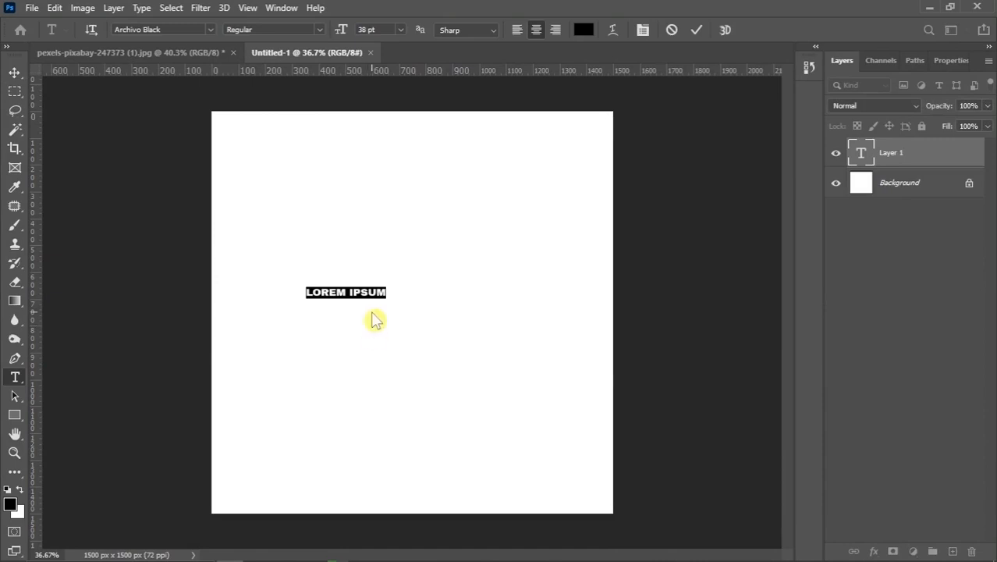
Enter the letter R as the text and enlarge it proportionally to about 1465%.
text(R)
click(14, 73)
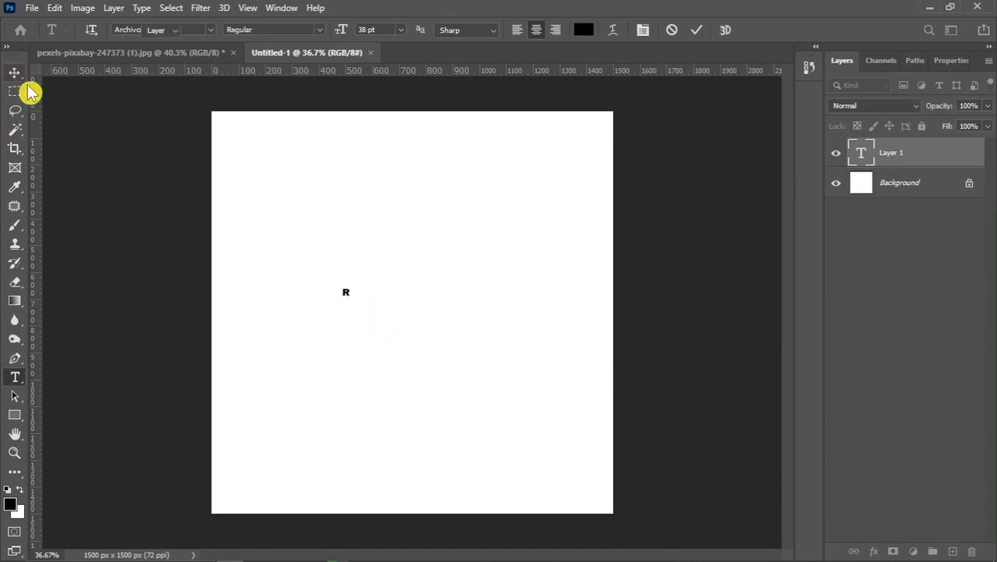
key(ctrl+t)
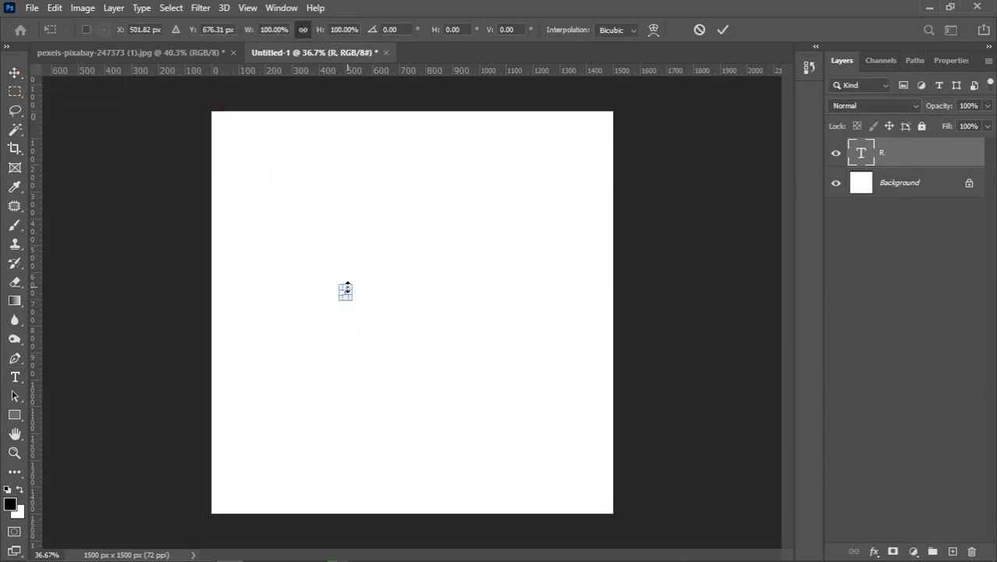
drag(348, 290, 426, 221)
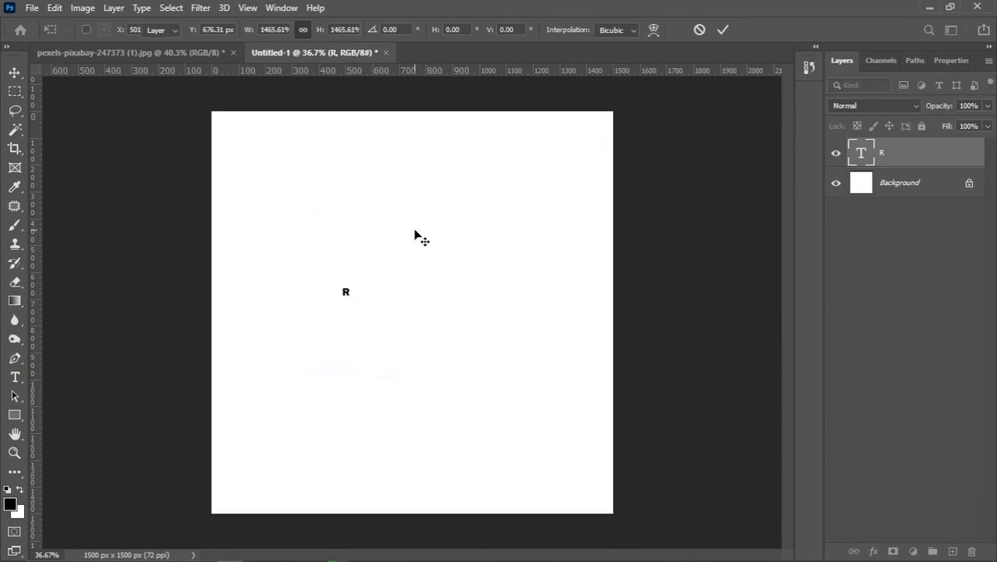
key(Return)
Set the letter R in the Avalon Demi font using the character settings.
key(t)
click(642, 31)
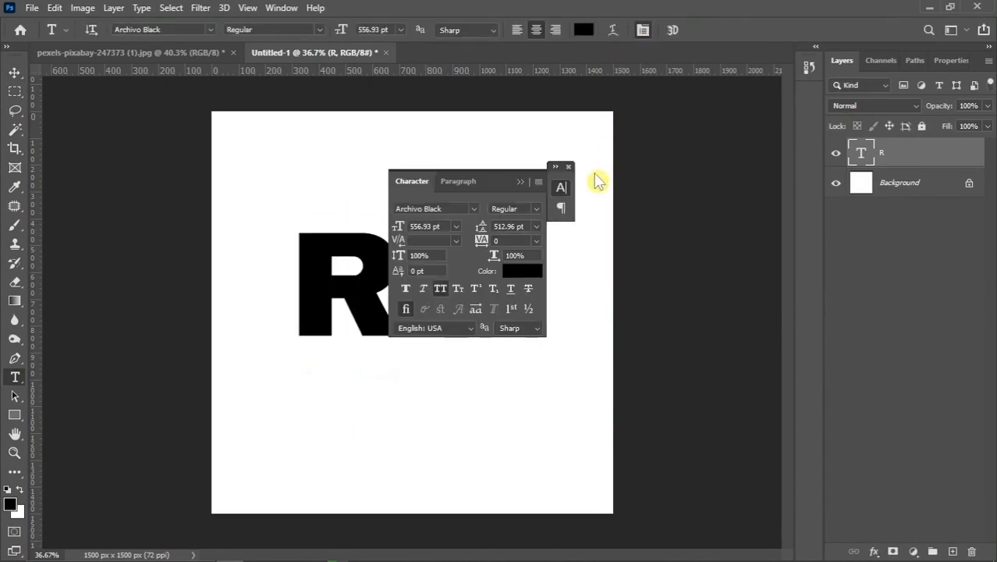
click(468, 209)
text(avalo)
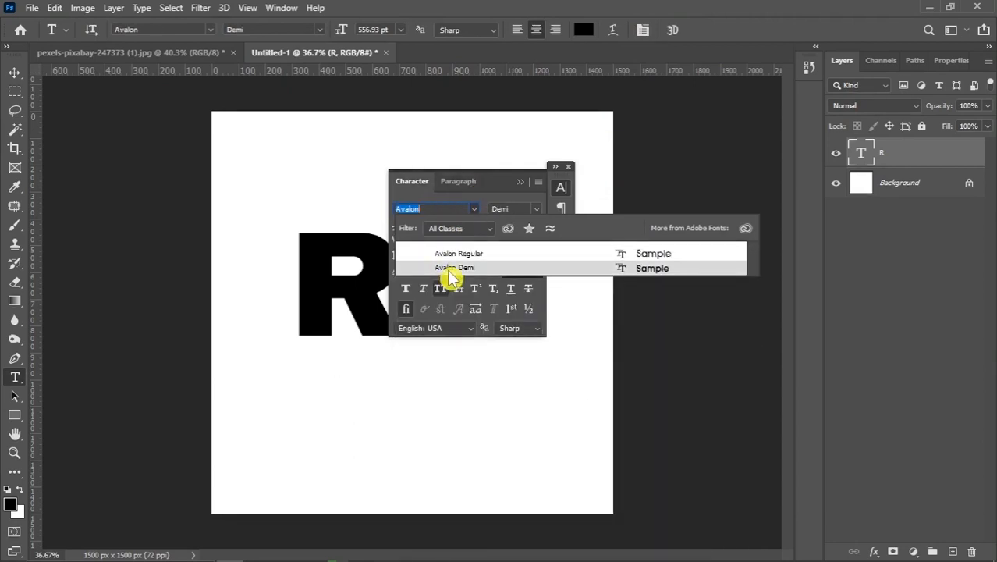
click(454, 269)
click(556, 187)
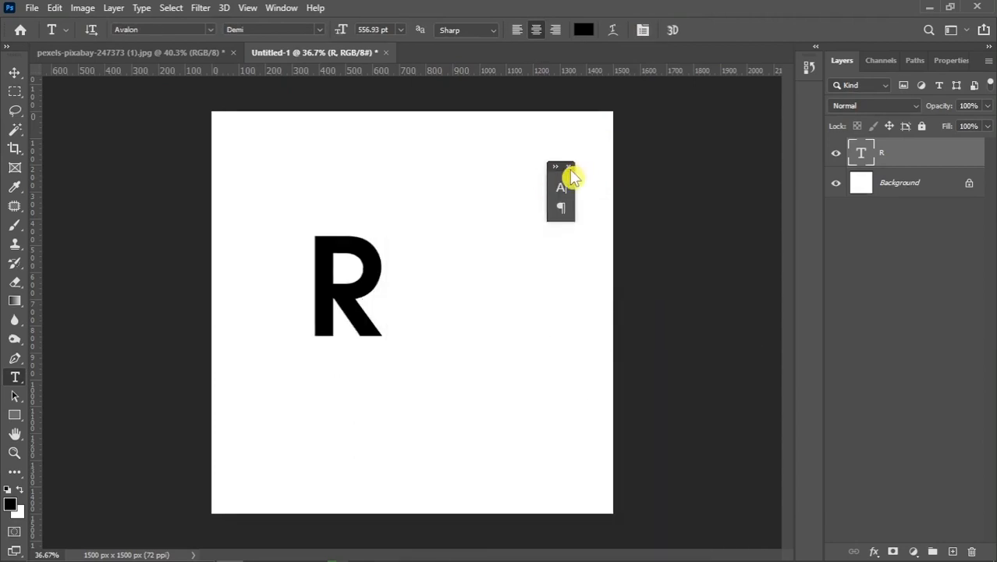
click(569, 167)
Centre the R horizontally and vertically on the canvas and clear the selection.
click(14, 77)
key(ctrl+a)
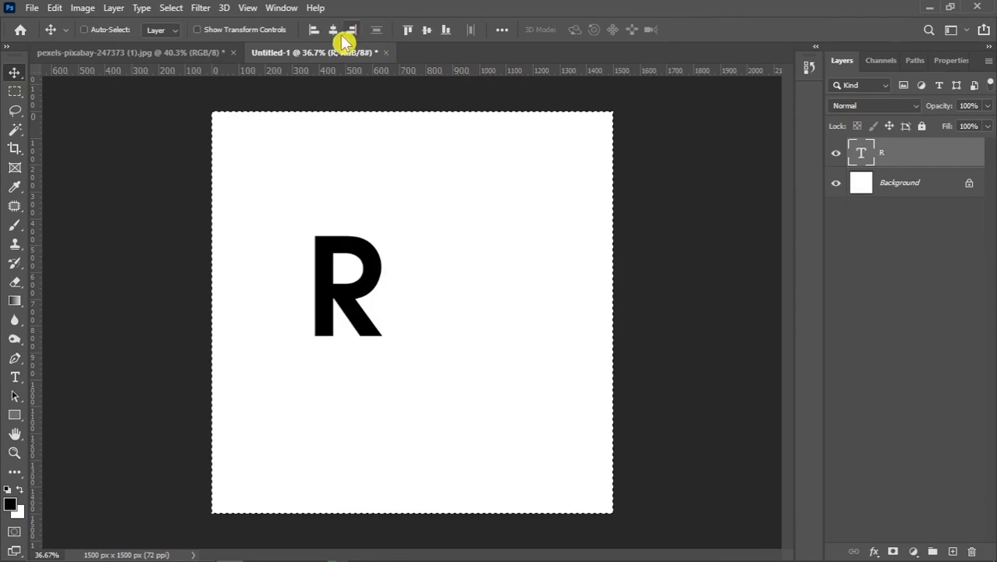
click(334, 29)
click(427, 30)
key(ctrl+d)
Enlarge the R proportionally to about 800 px tall and shift it slightly up.
key(ctrl+t)
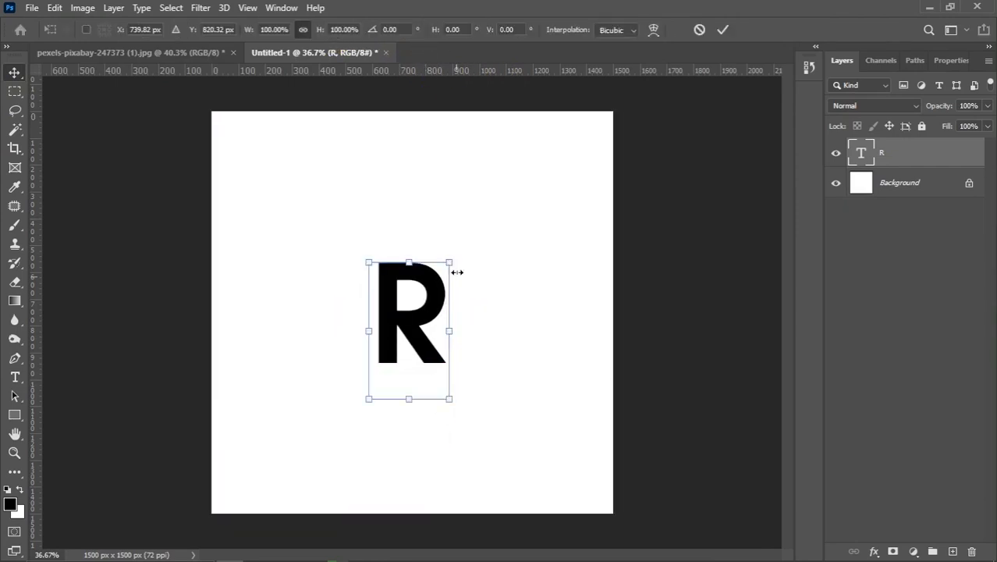
drag(450, 261, 517, 188)
key(Return)
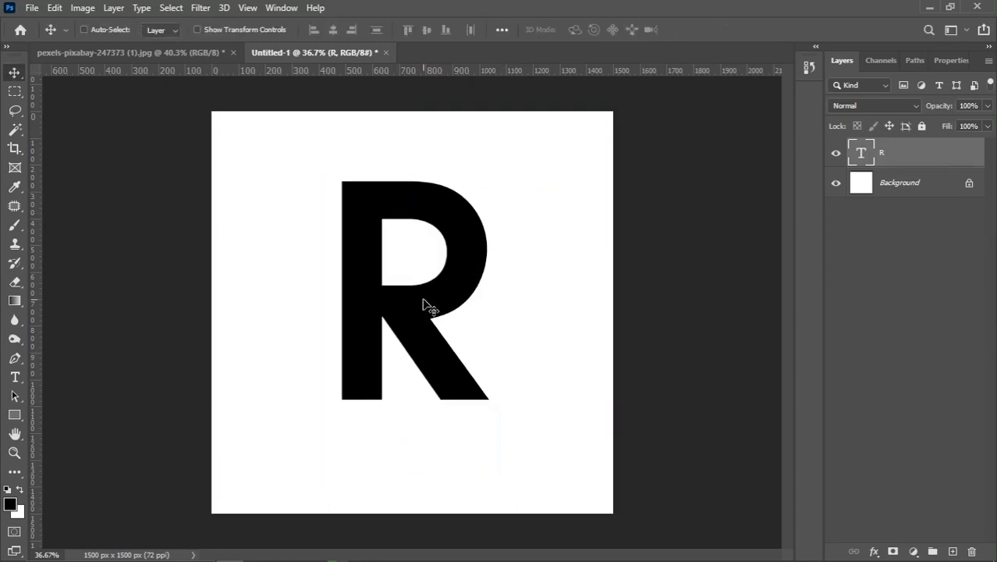
drag(427, 308, 423, 304)
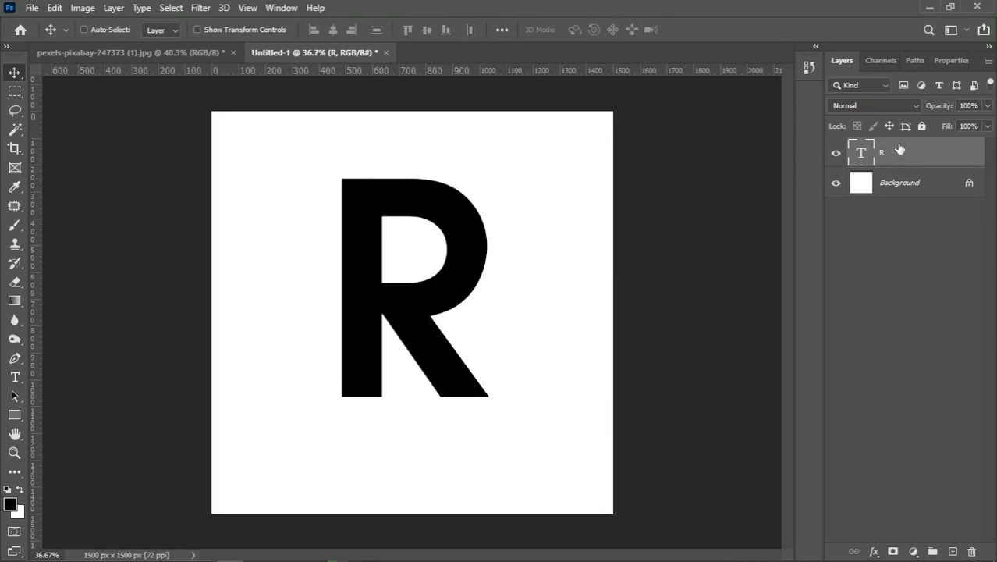
Duplicate the R text layer and colour the copy red (ff0000).
drag(908, 165, 953, 552)
key(t)
click(586, 30)
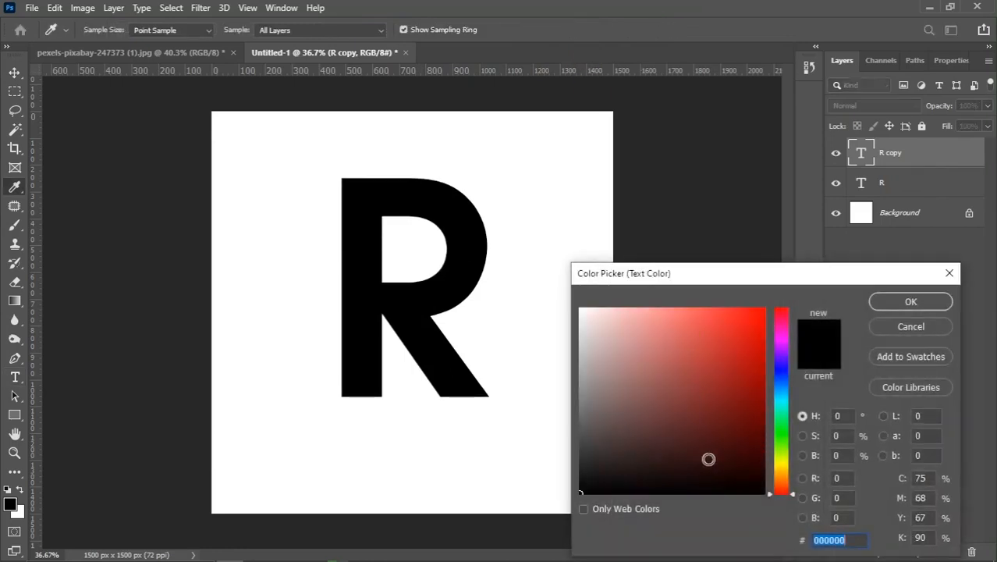
text(ff0000)
click(886, 302)
click(14, 73)
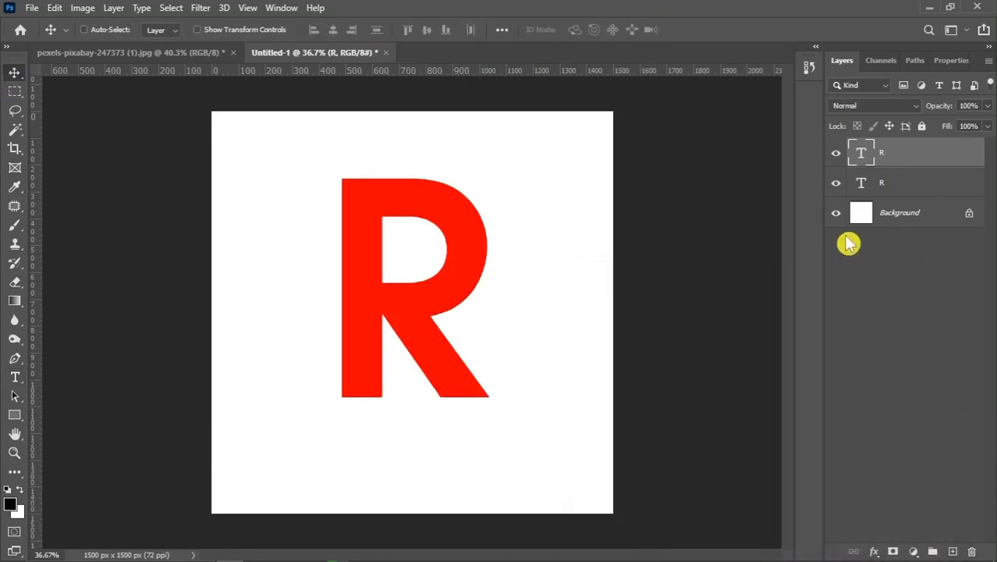
Place the red R beneath the black R and offset it about 50 px to the right.
key(ctrl+bracketleft)
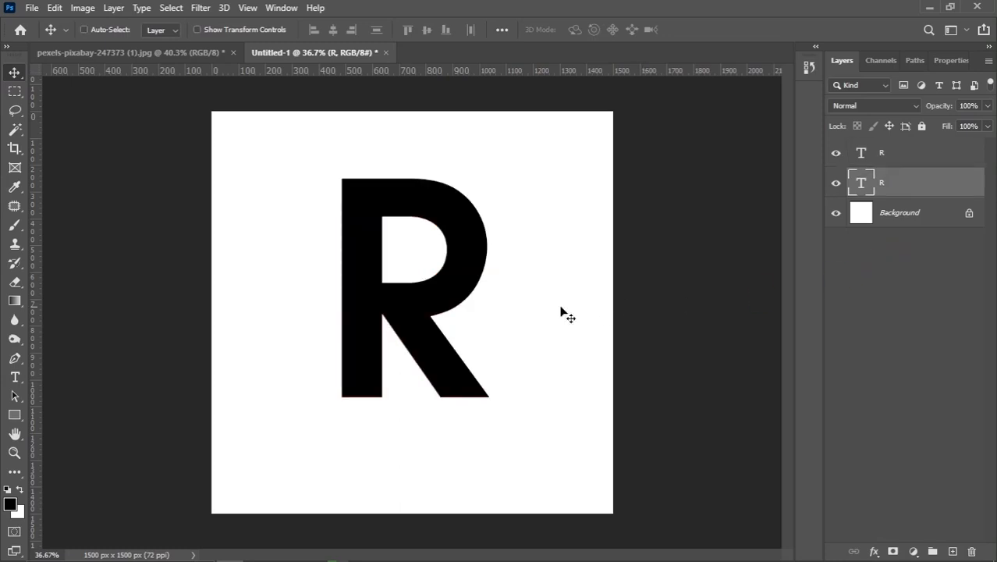
key(shift+Right)
key(shift+Right)
key(shift+Right)
key(shift+Right)
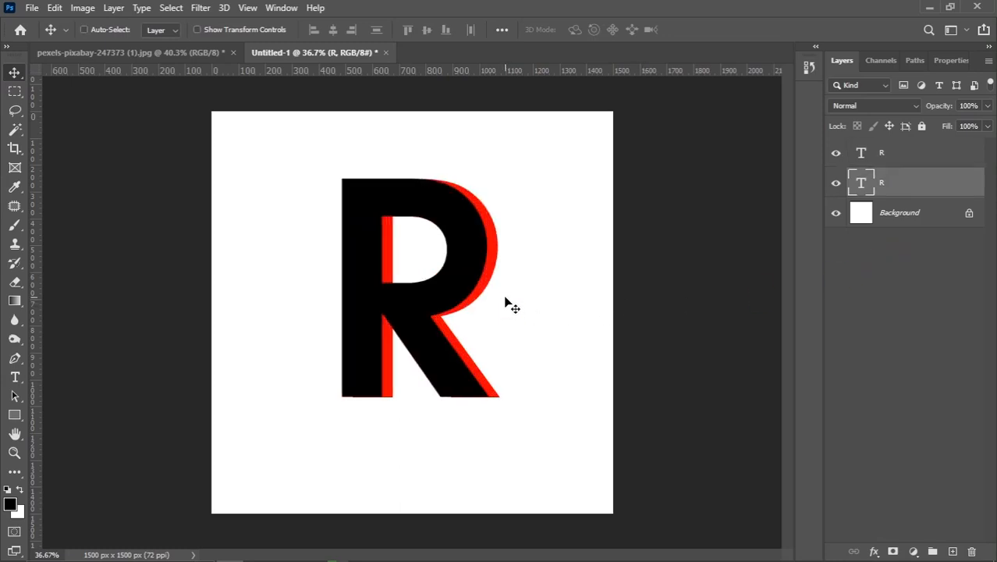
scroll(457, 402, up, 4)
scroll(465, 408, down, 2)
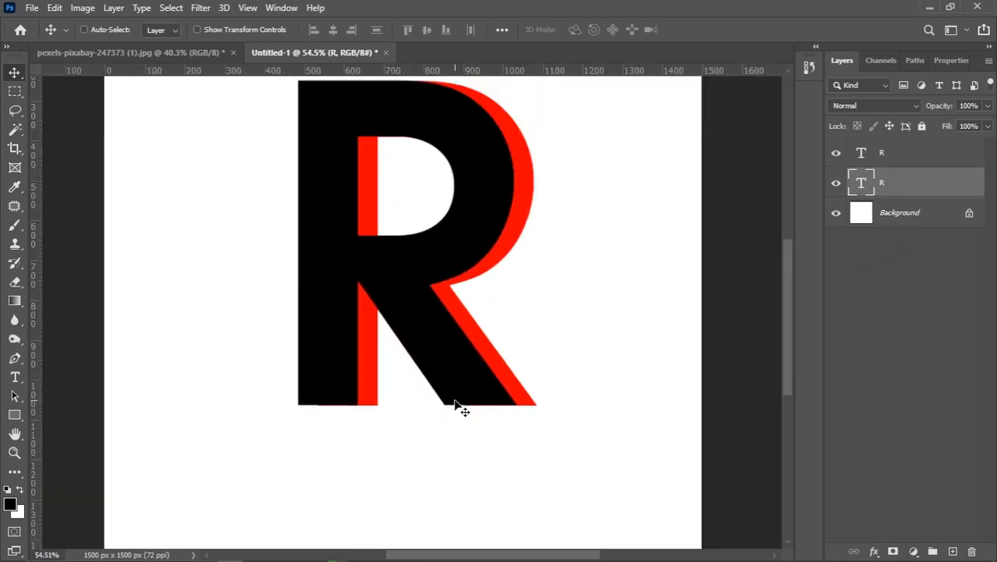
scroll(460, 408, down, 1)
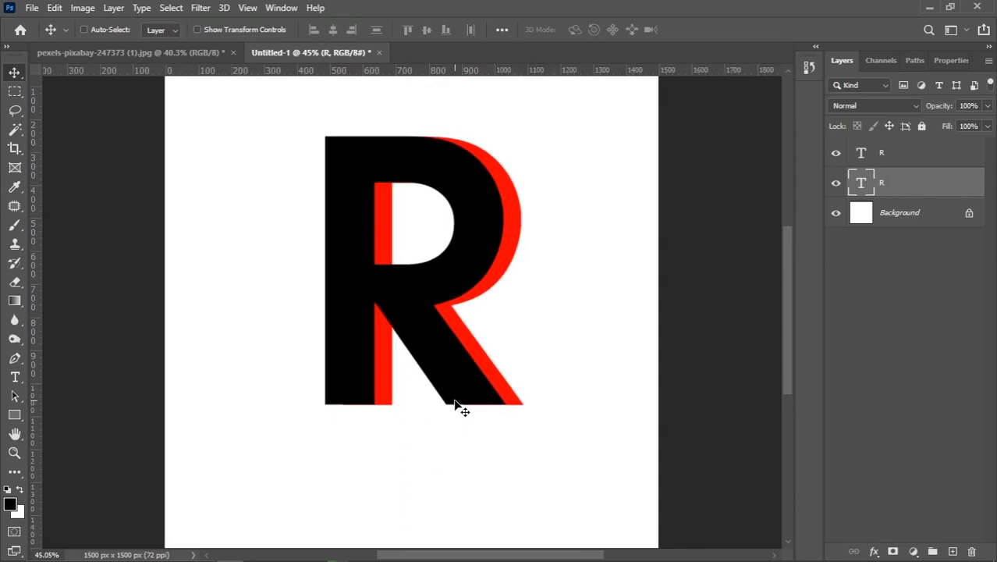
scroll(459, 405, down, 1)
scroll(452, 394, up, 1)
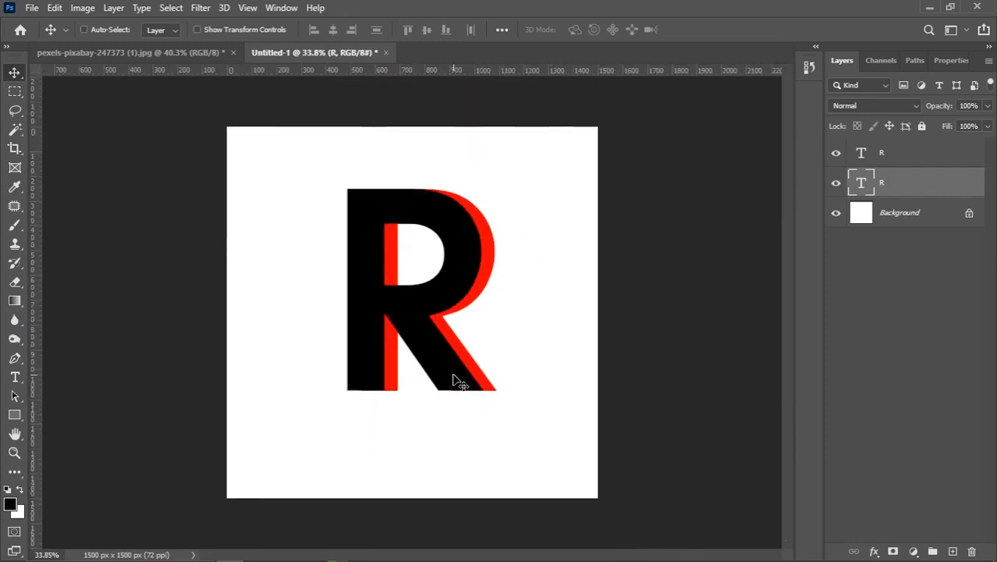
Copy the rabbit photo into the letter document above both R layers, and clip it to the black R.
click(898, 161)
click(891, 187)
click(163, 55)
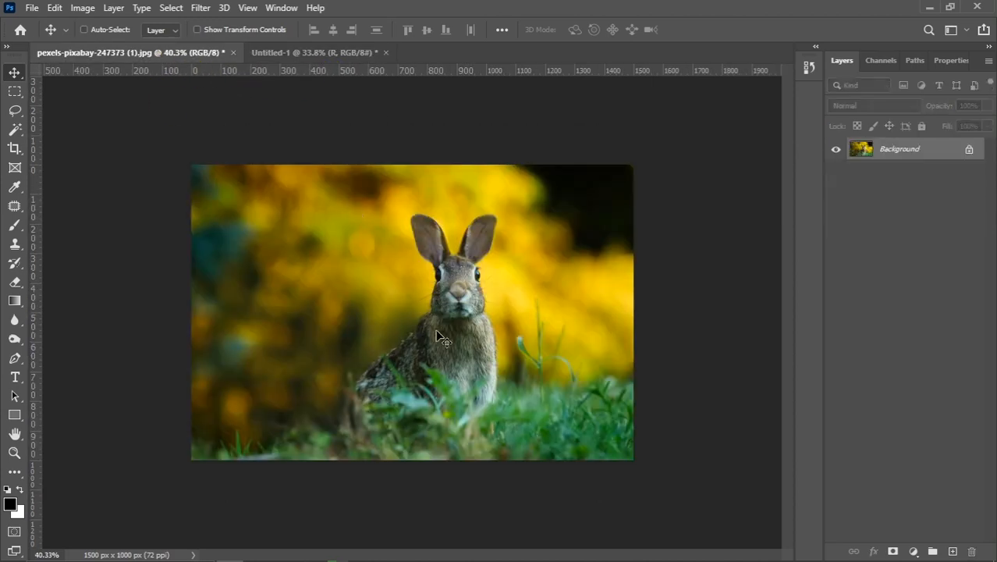
drag(466, 340, 445, 283)
drag(524, 307, 502, 306)
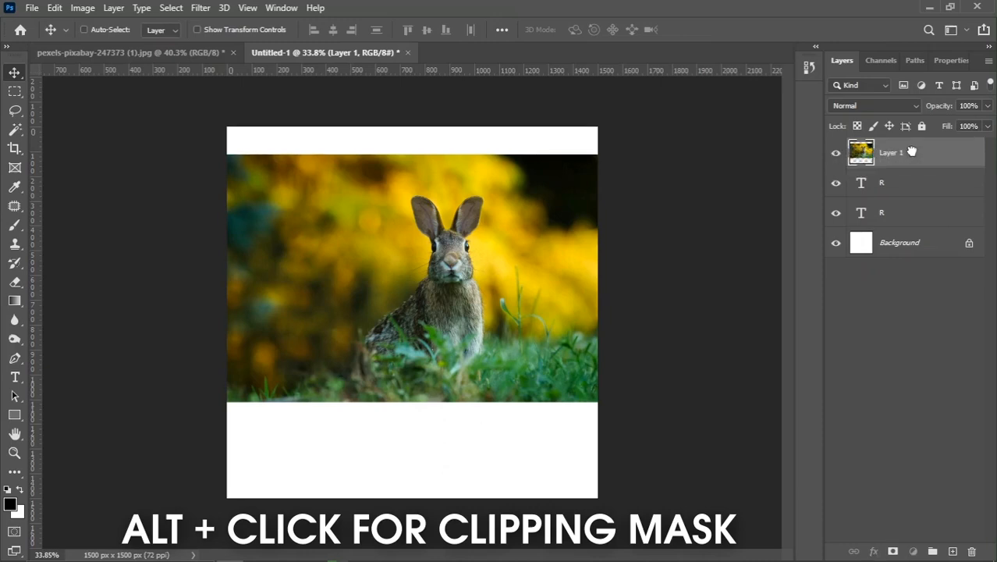
alt+click(866, 168)
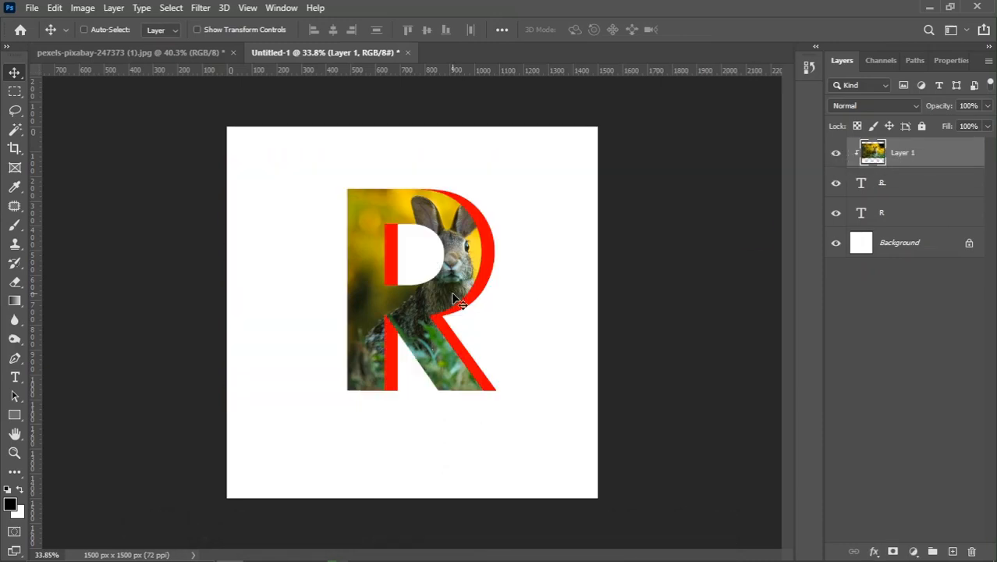
Duplicate the clipped rabbit photo, place the copy between the two R layers and clip it to the red R.
drag(909, 165, 953, 552)
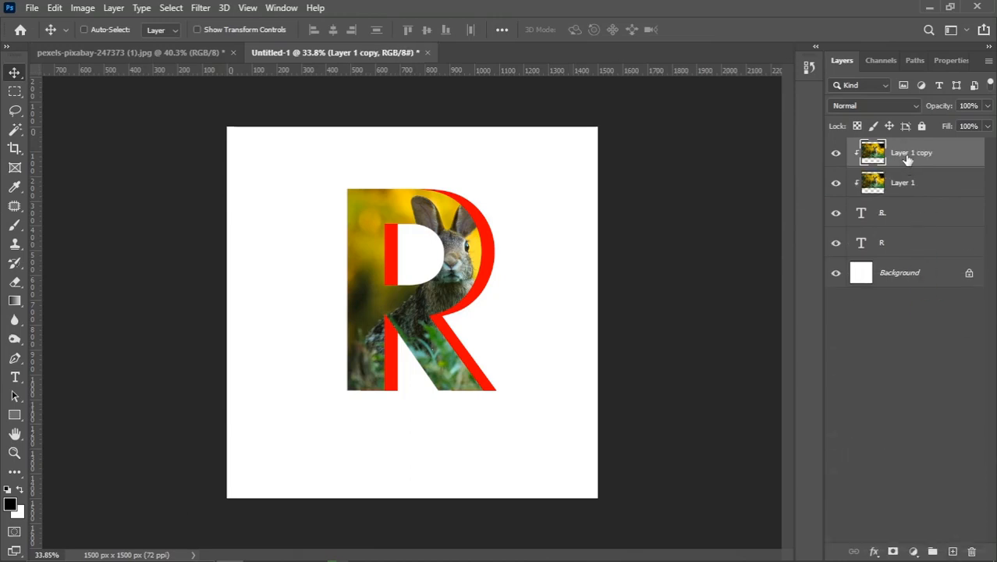
drag(908, 159, 921, 229)
alt+click(863, 229)
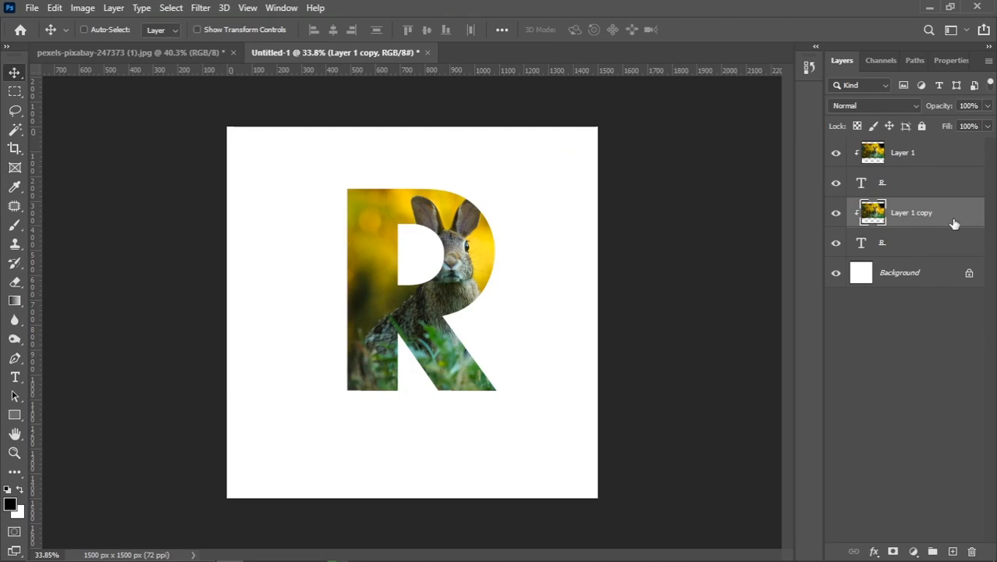
Darken Layer 1 copy with a Levels adjustment, setting the midtone input to 0.35.
click(85, 8)
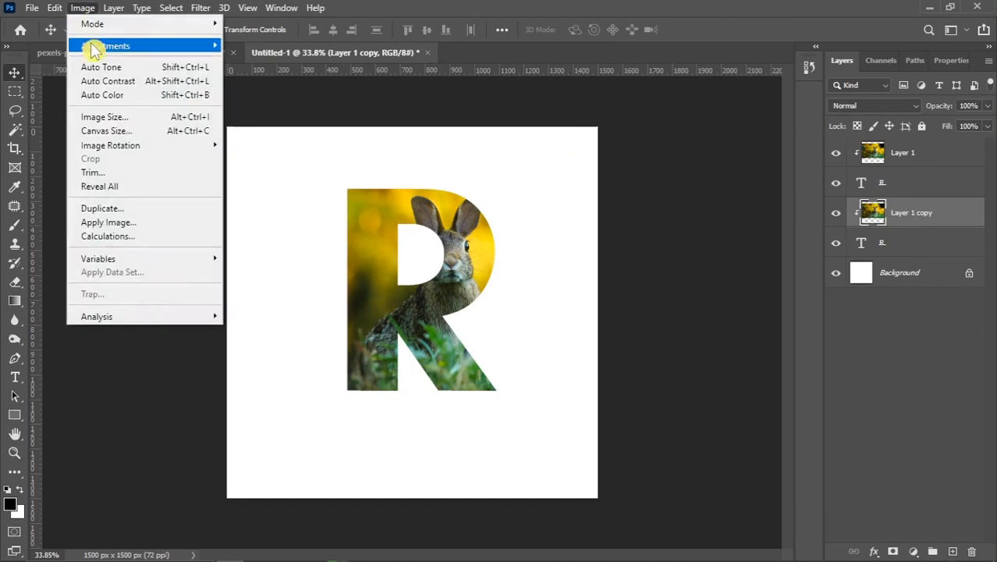
mouse_move(97, 45)
click(290, 63)
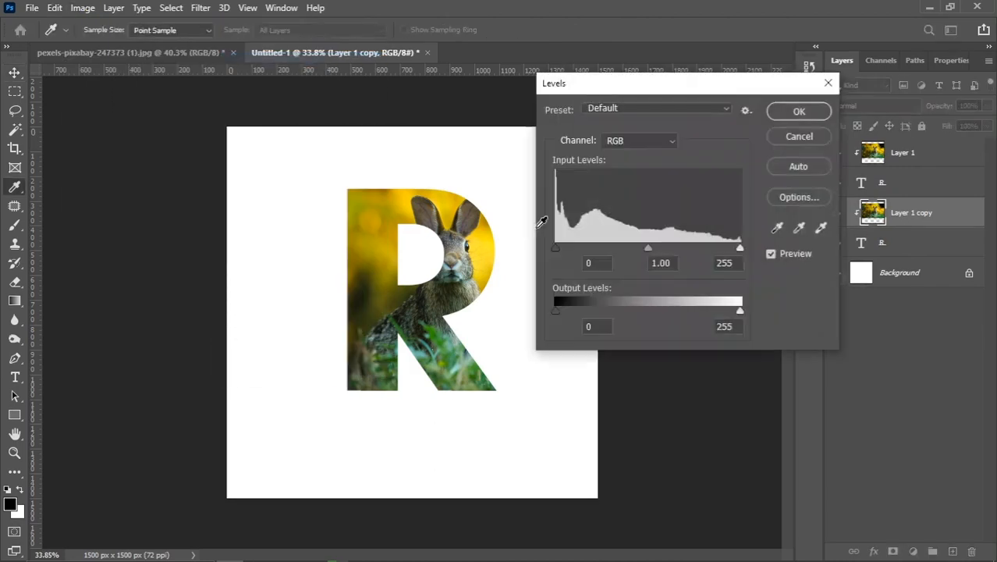
drag(649, 249, 700, 257)
click(798, 116)
key(v)
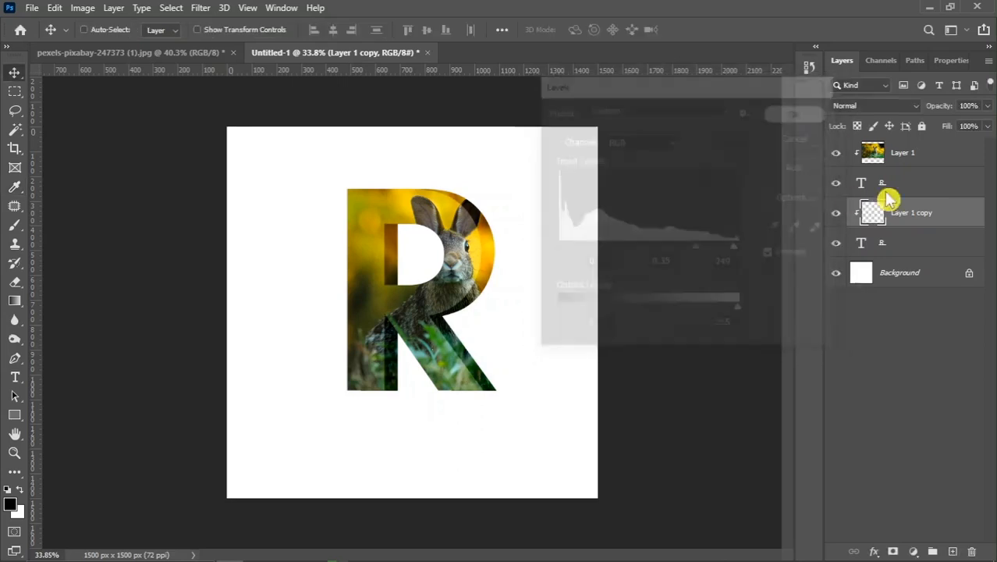
Duplicate the Layer 1 photo and select the rabbit in the copy with Select Subject.
click(906, 156)
drag(934, 161, 953, 552)
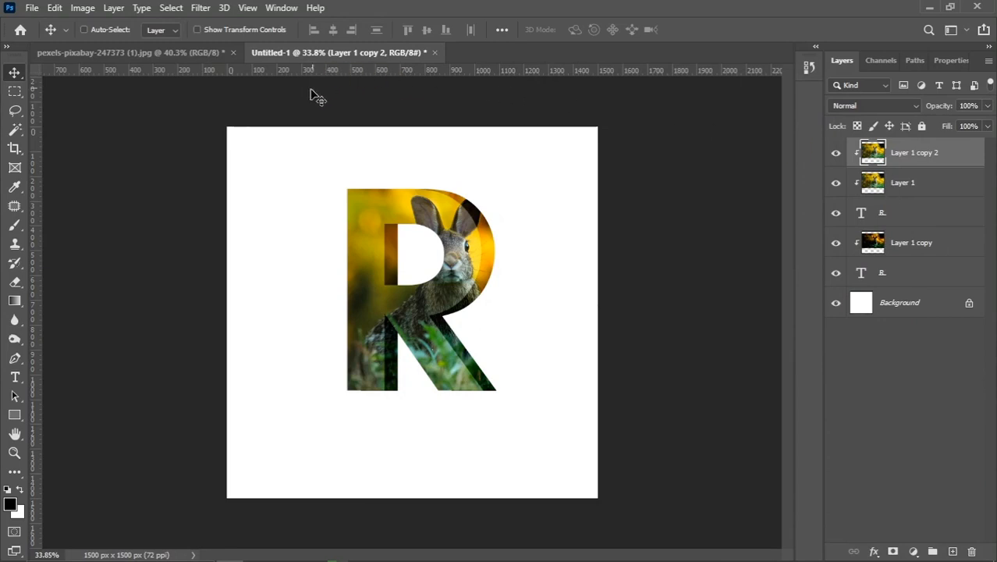
click(170, 10)
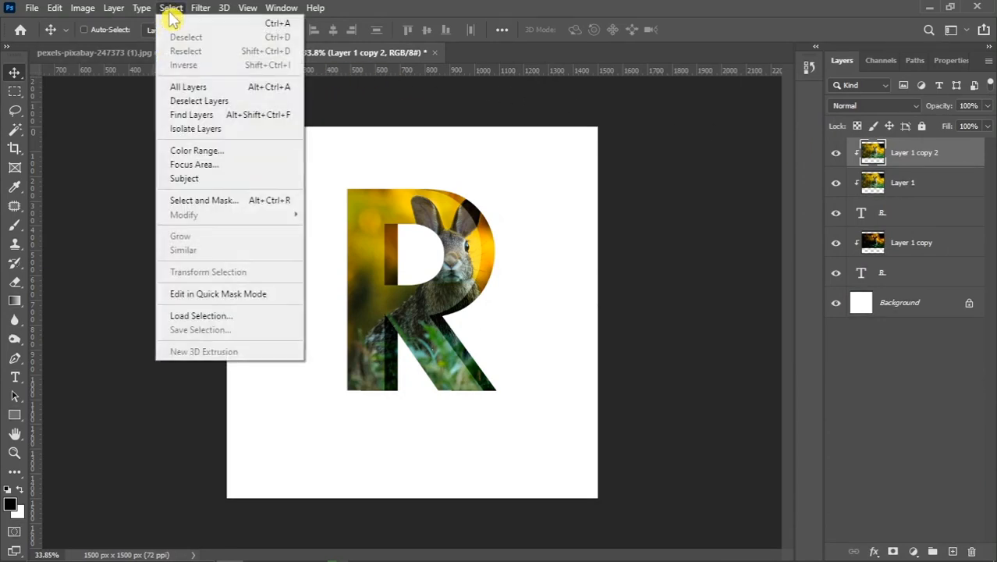
click(185, 178)
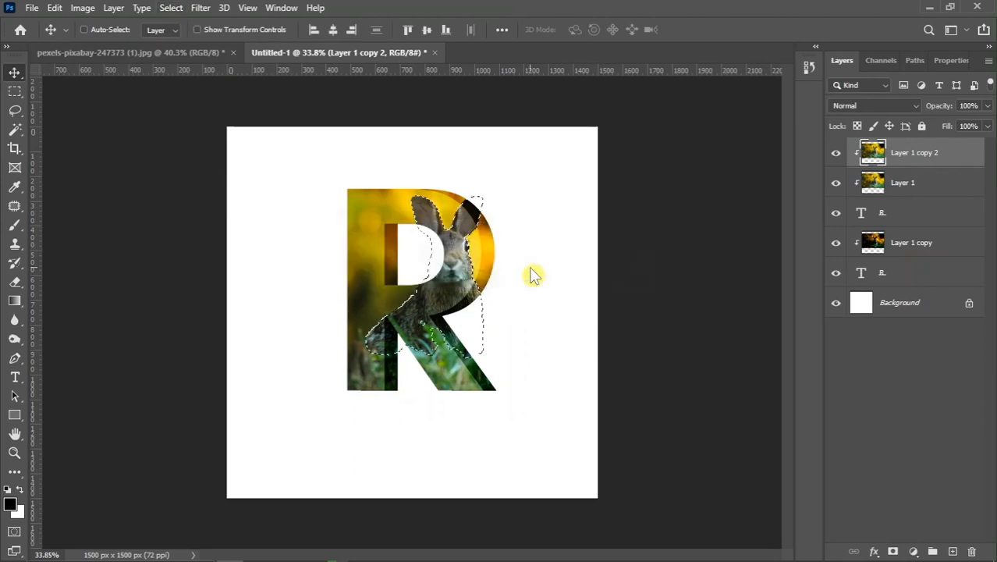
Move Layer 1 copy 2 directly above the Background and mask it to the rabbit selection.
scroll(484, 283, up, 3)
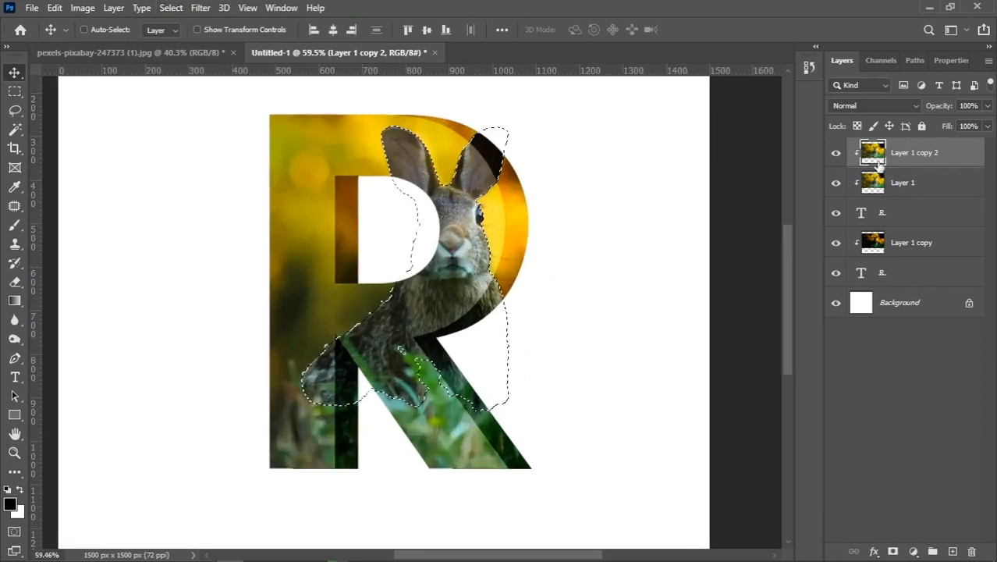
drag(913, 160, 920, 327)
drag(903, 162, 907, 281)
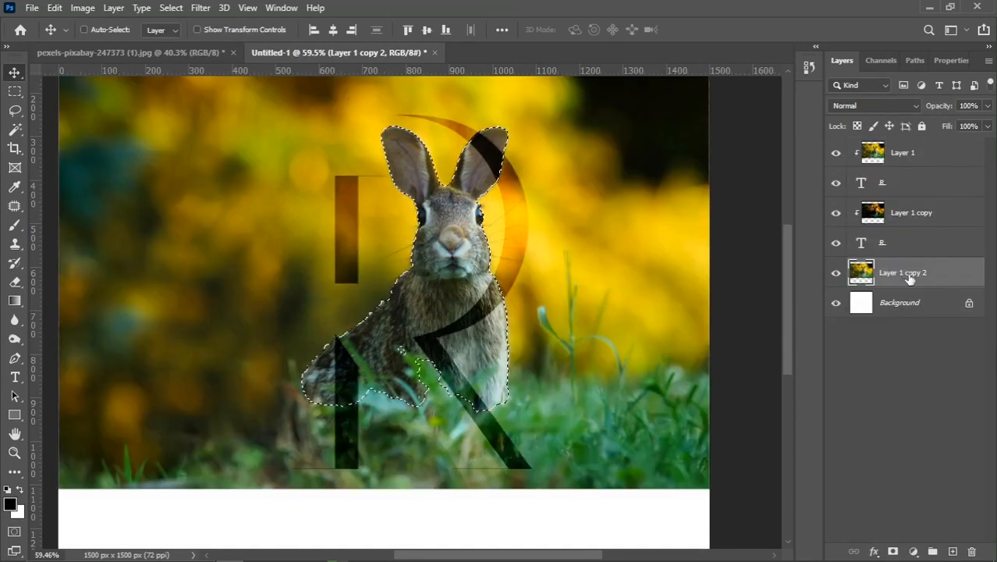
scroll(449, 228, up, 3)
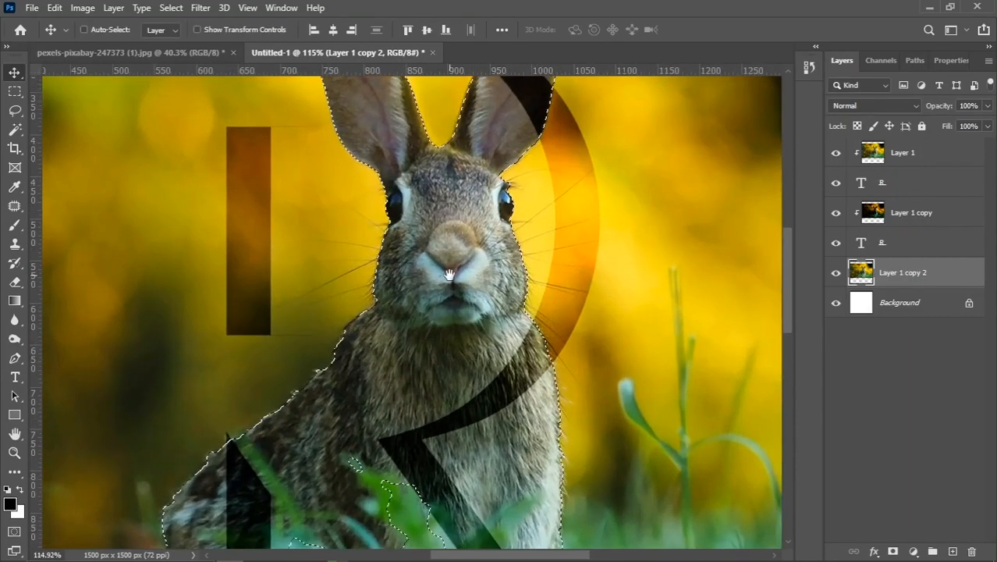
scroll(457, 328, down, 3)
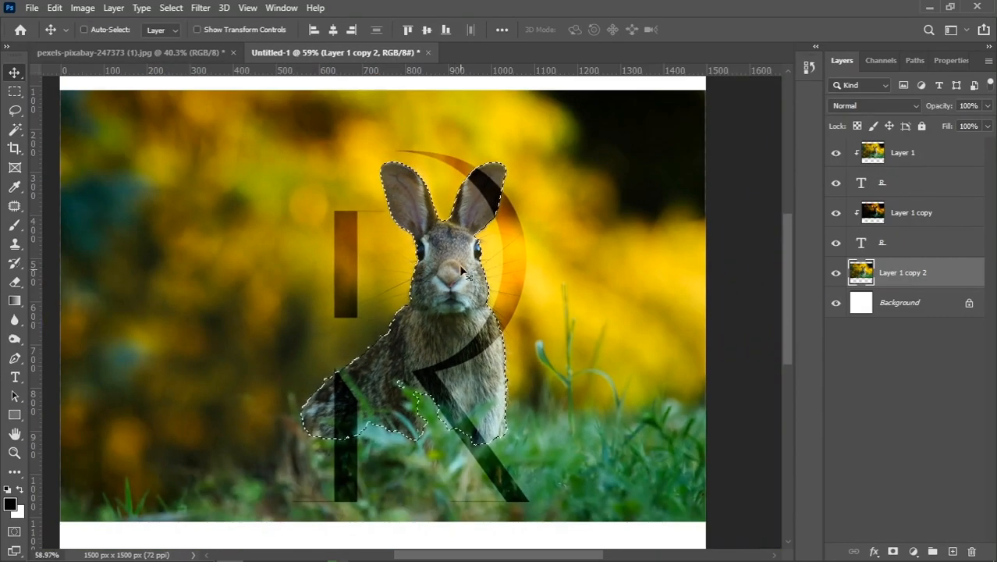
scroll(457, 234, up, 2)
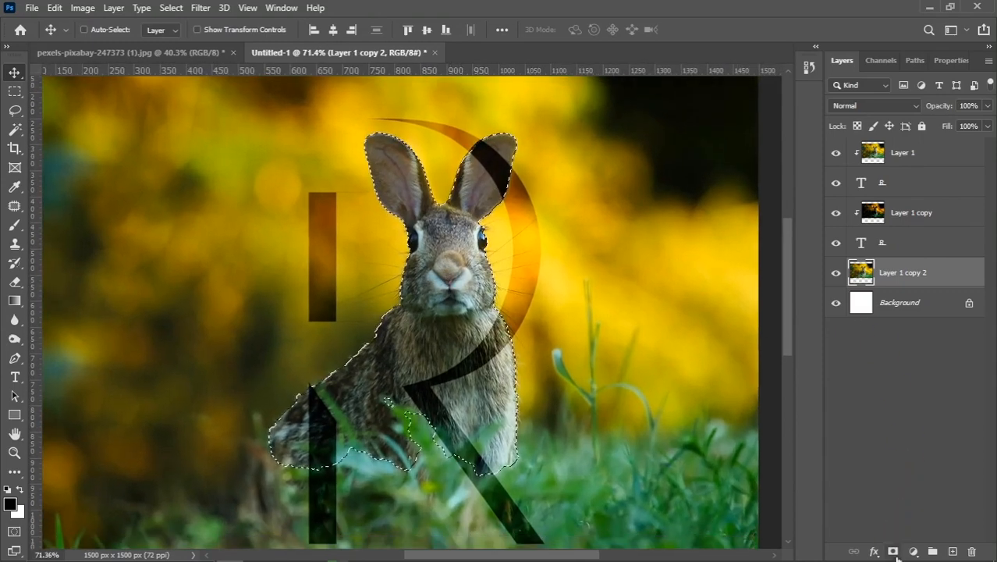
click(893, 551)
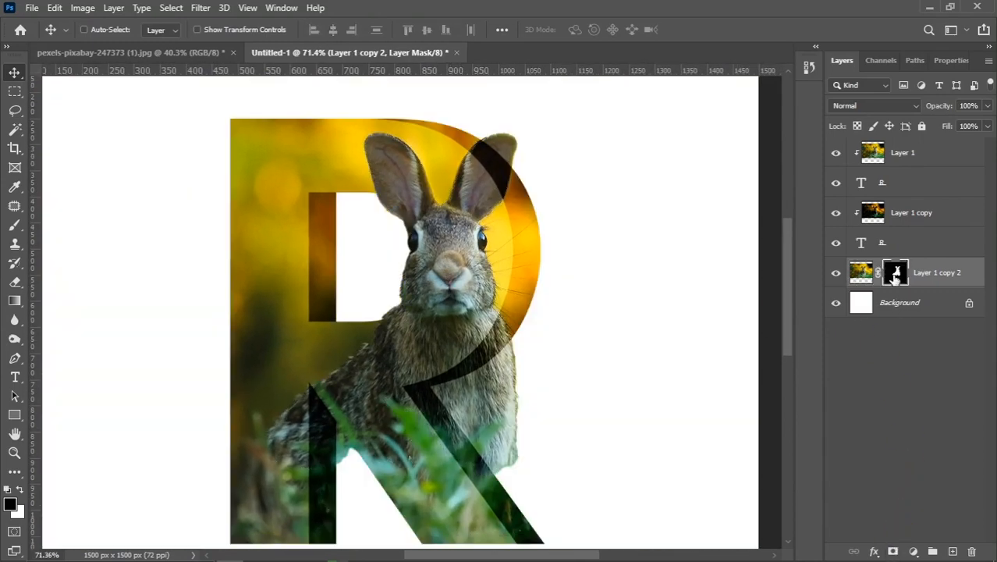
Refine the rabbit mask's edges in Select and Mask with Decontaminate Colors at 100%, outputting to a new layer with layer mask.
click(947, 61)
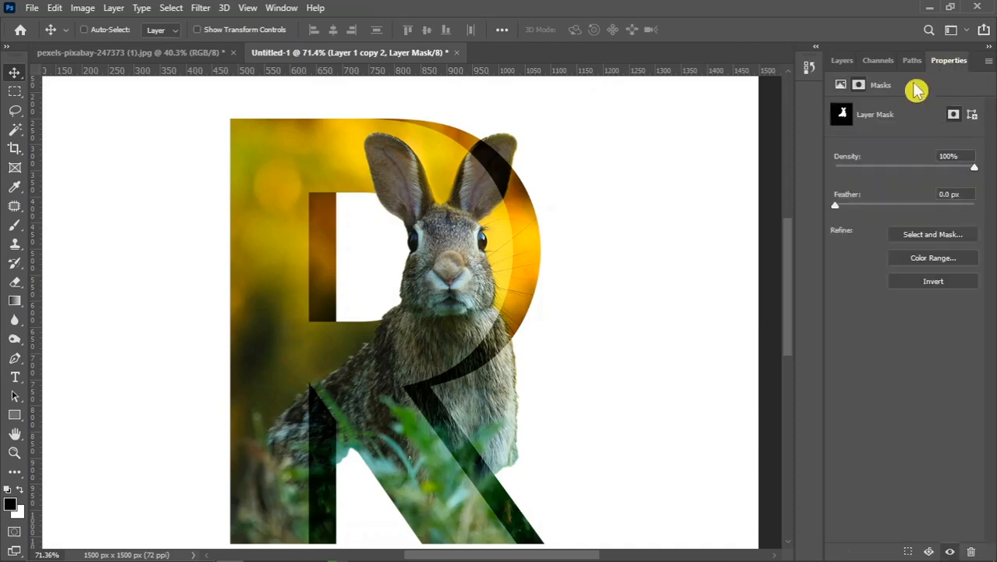
click(925, 235)
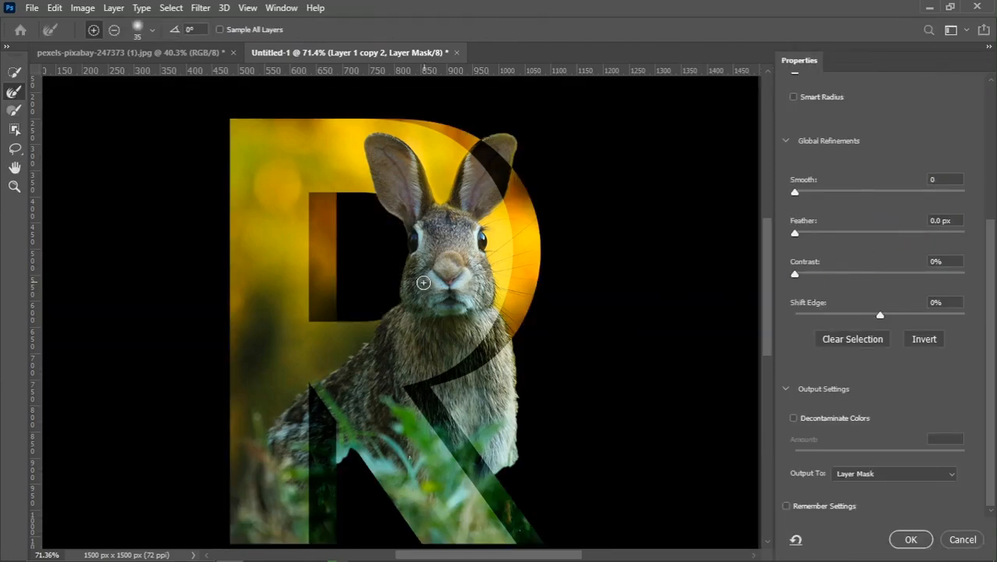
scroll(423, 283, up, 2)
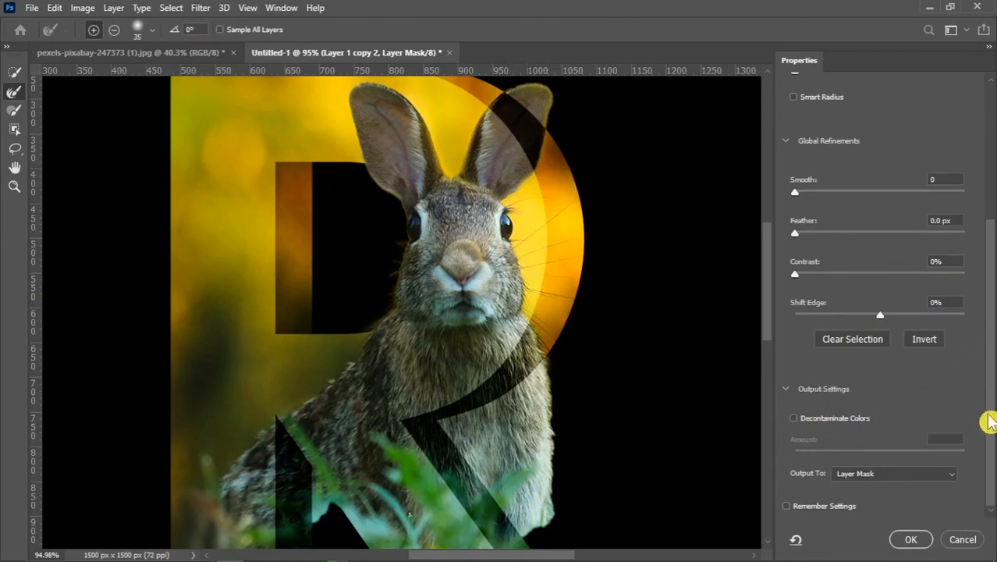
click(804, 421)
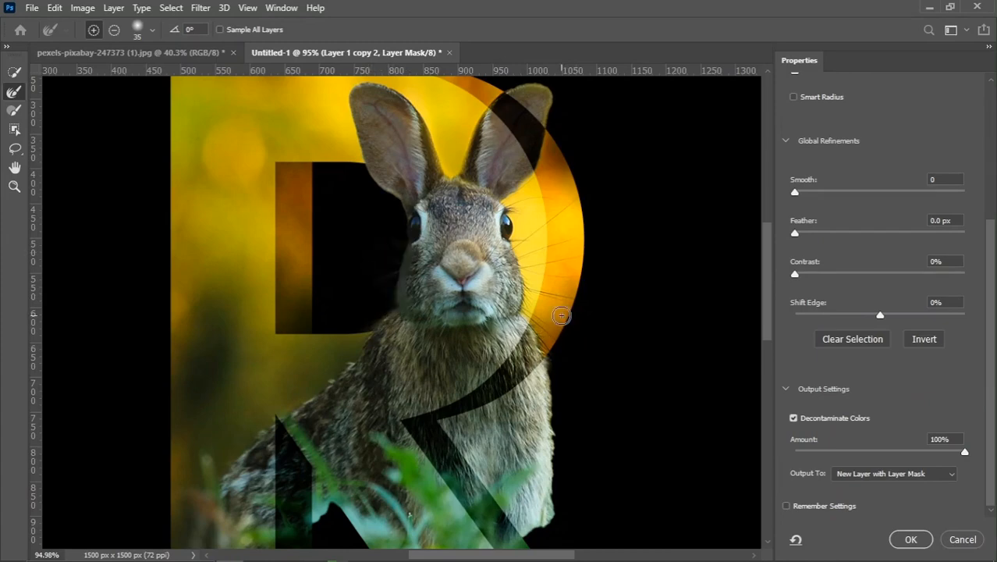
click(910, 539)
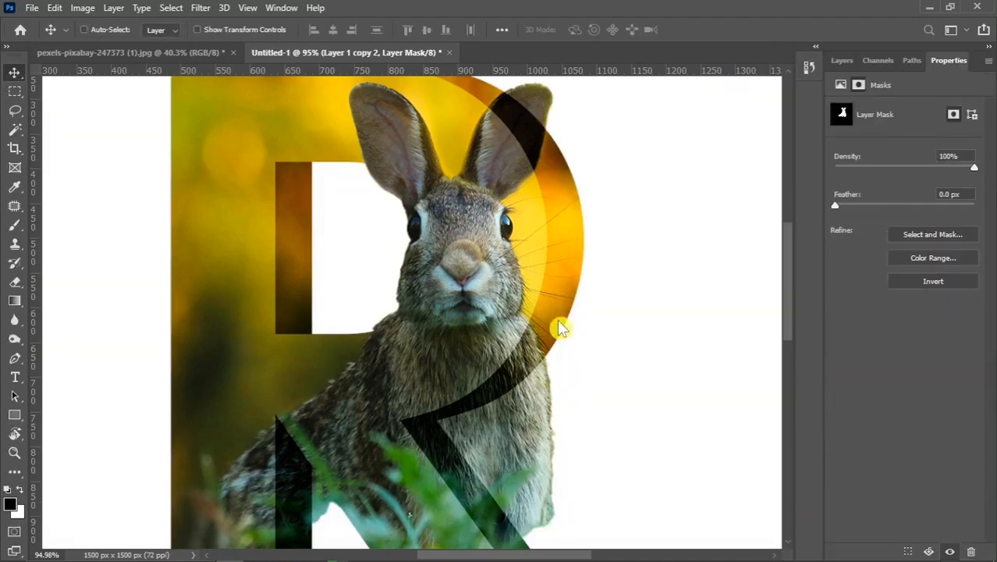
key(ctrl+0)
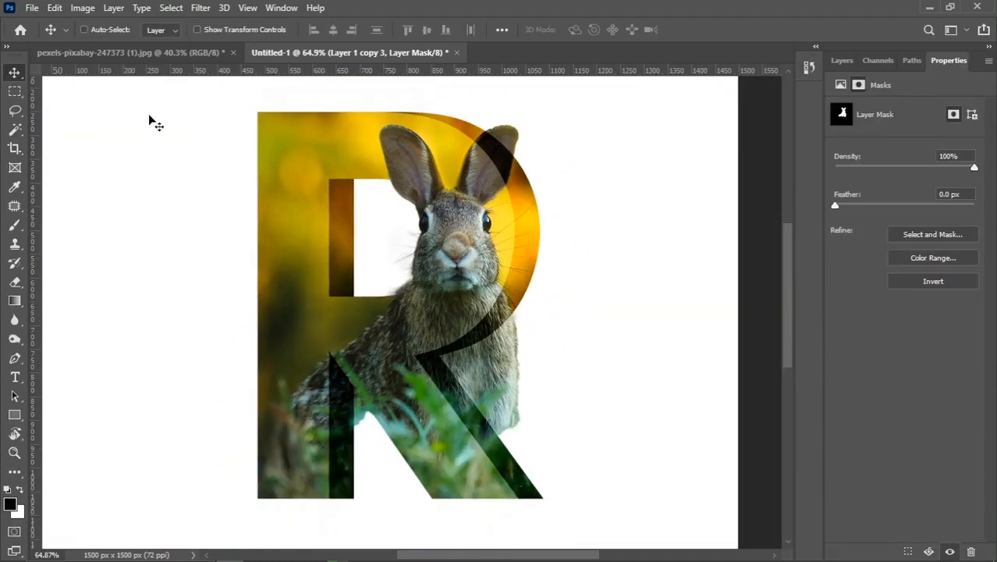
Bring Layer 1 copy 3 to the top of the layer stack.
click(843, 61)
scroll(471, 286, down, 2)
scroll(545, 367, down, 1)
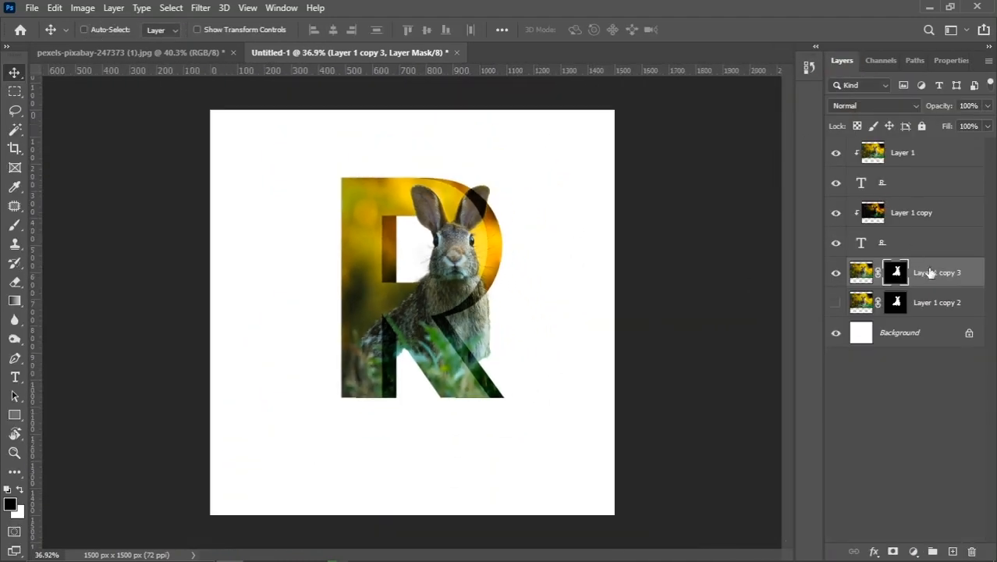
key(ctrl+shift+bracketright)
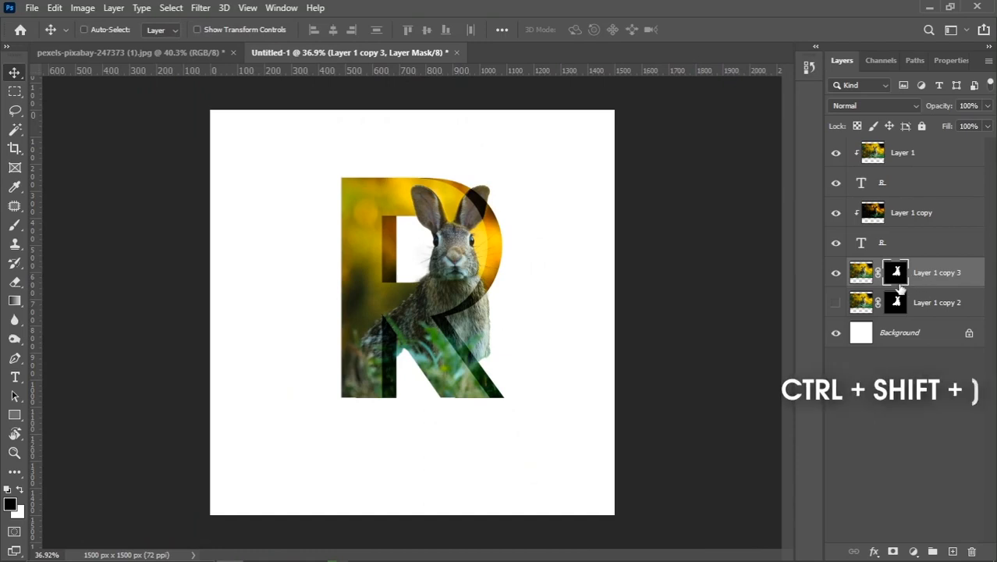
click(930, 303)
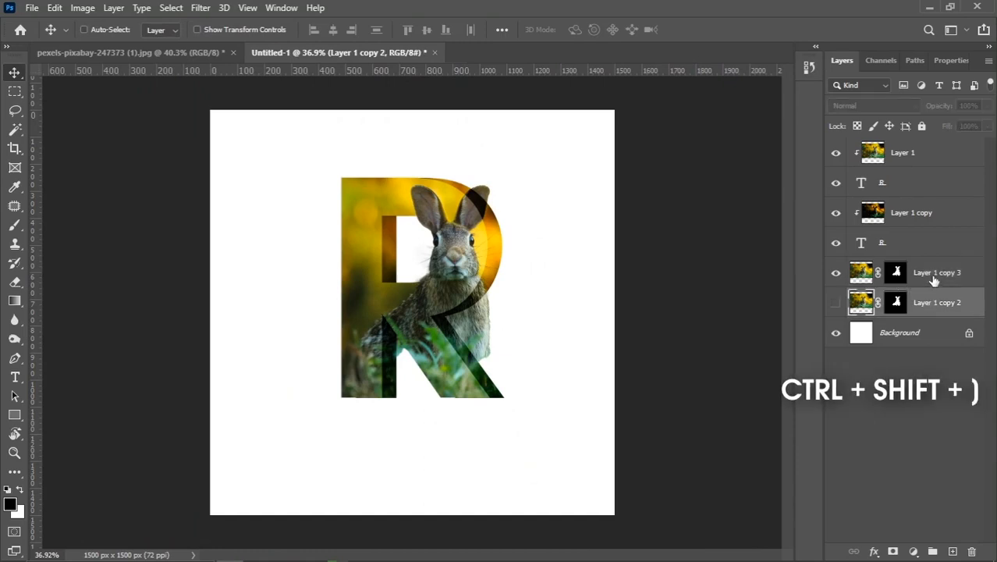
click(931, 281)
key(ctrl+shift+bracketright)
Target the Layer 1 copy 3 mask and brush over the foot of the R's left leg with the Eraser at size 150.
scroll(515, 355, up, 3)
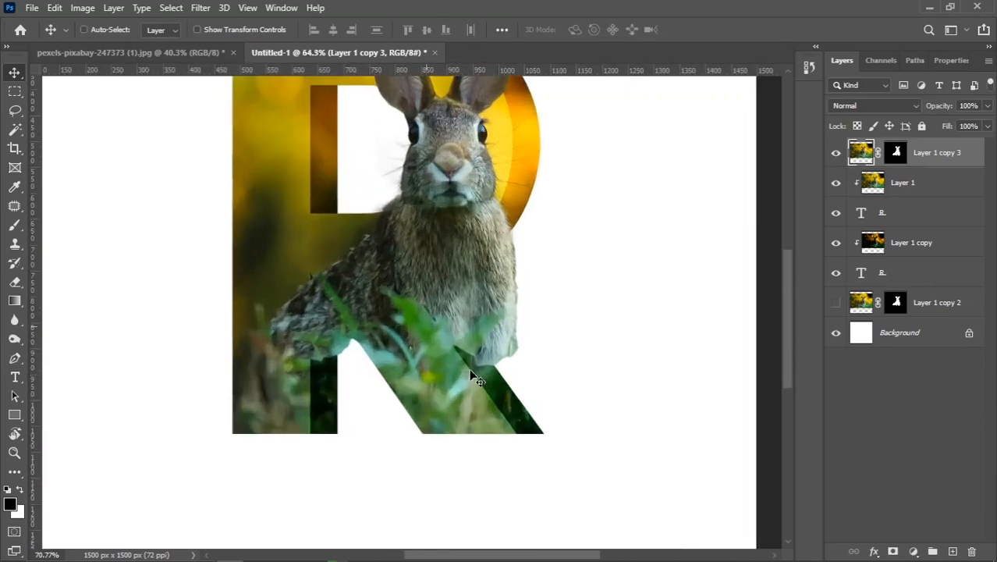
scroll(435, 340, down, 1)
scroll(436, 340, down, 1)
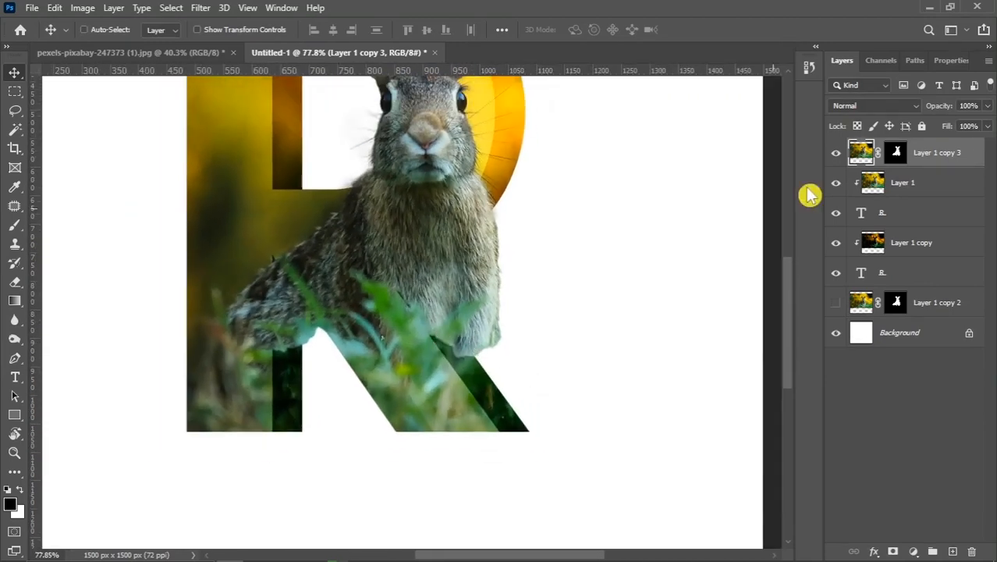
click(896, 153)
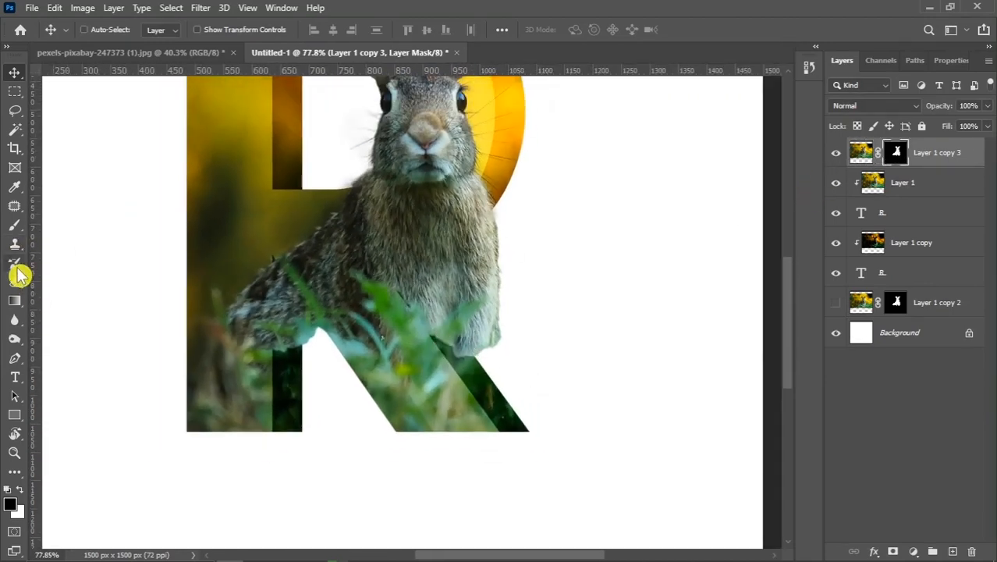
click(15, 281)
right_click(15, 282)
click(61, 283)
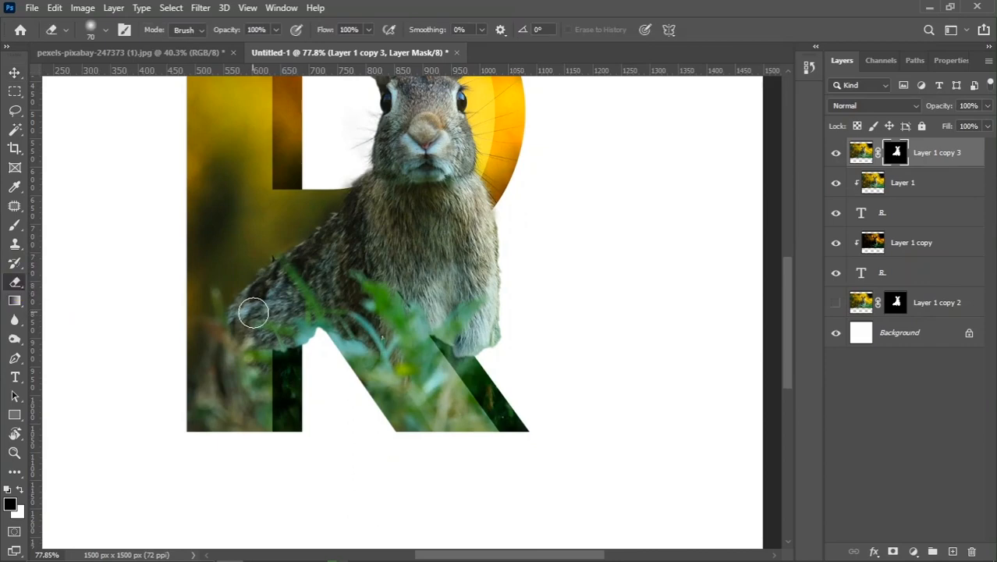
key(bracketright)
key(bracketright)
key(bracketright)
key(bracketright)
key(bracketright)
drag(263, 360, 266, 342)
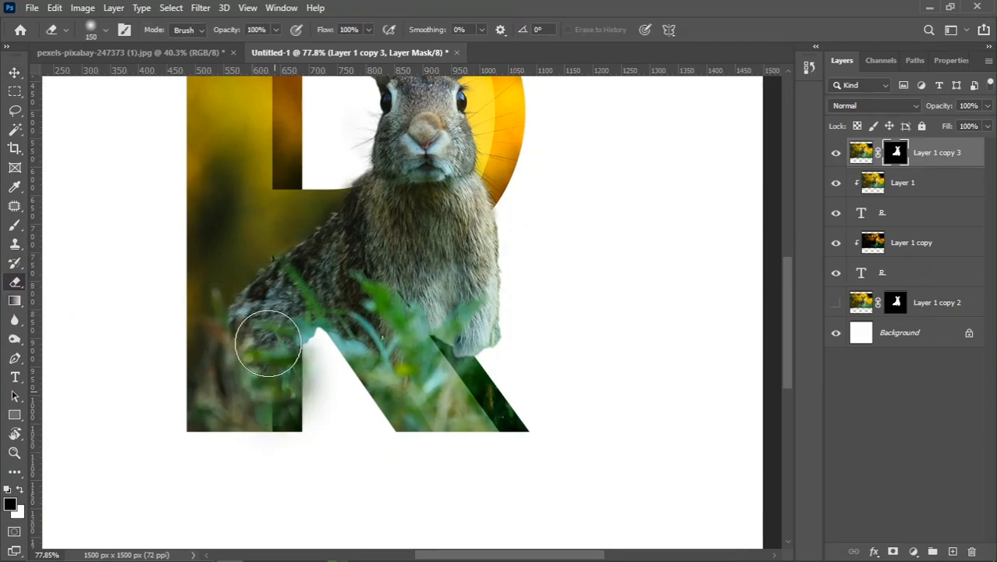
Swap foreground and background colors and erase the mask over the R's left leg, reducing the Eraser size to 90.
click(19, 491)
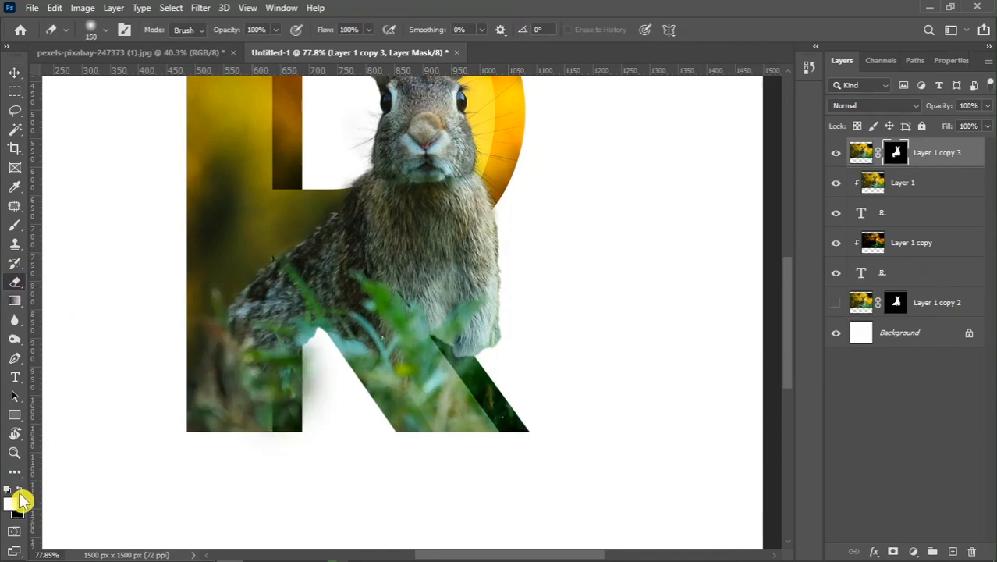
mouse_move(257, 343)
mouse_down()
mouse_move(245, 285)
mouse_move(268, 322)
mouse_up()
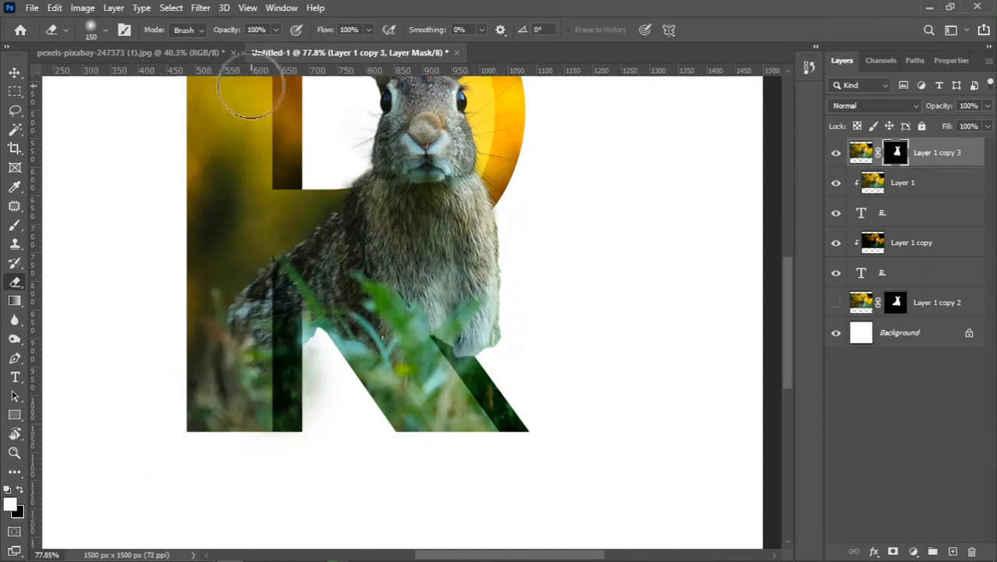
key(bracketleft)
key(bracketleft)
drag(268, 273, 298, 334)
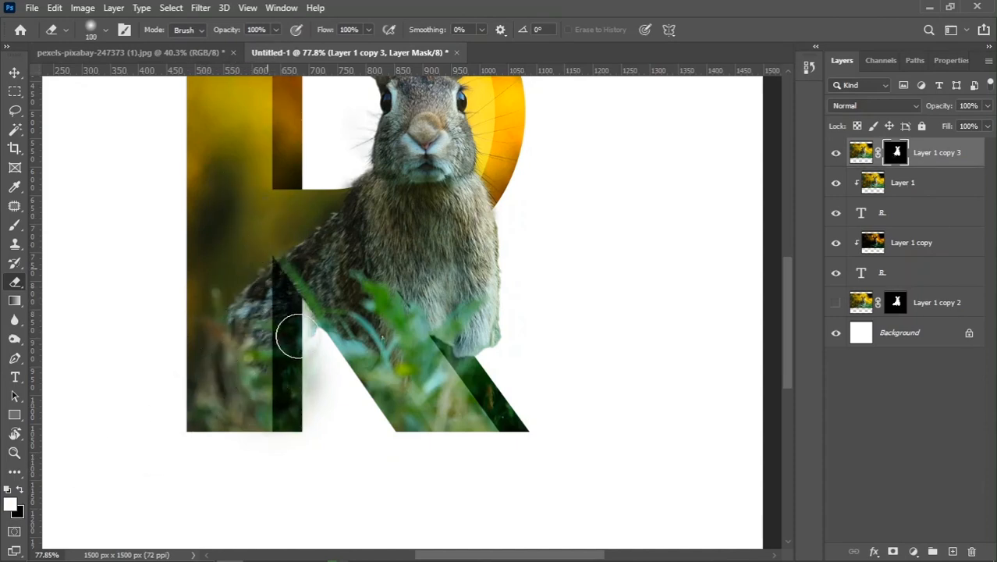
key(bracketleft)
key(bracketleft)
drag(292, 287, 322, 361)
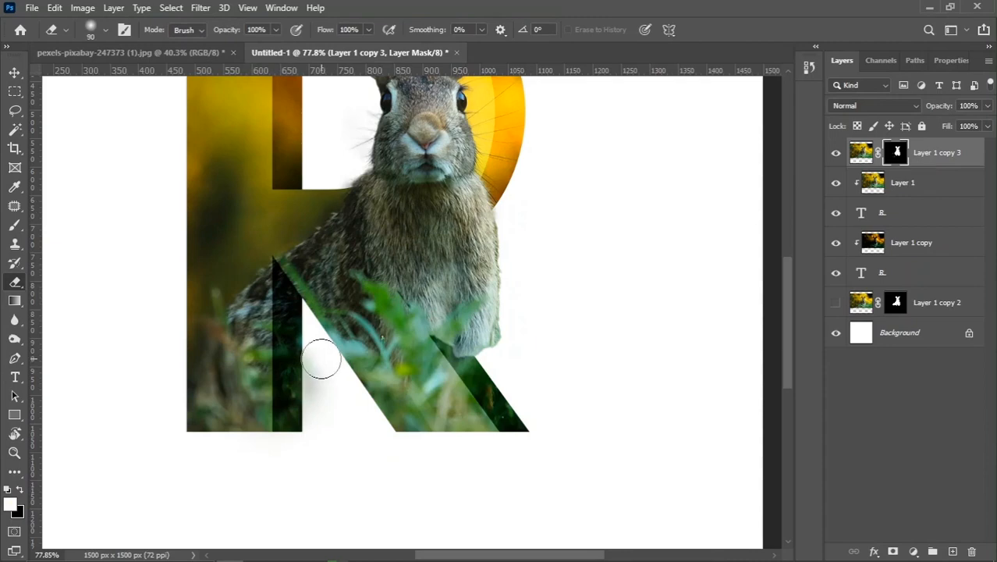
Clean up mask residue between the R's legs and beside the rabbit's front paw, using Eraser sizes from 175 down to 70.
key(bracketright)
key(bracketright)
key(bracketright)
key(bracketright)
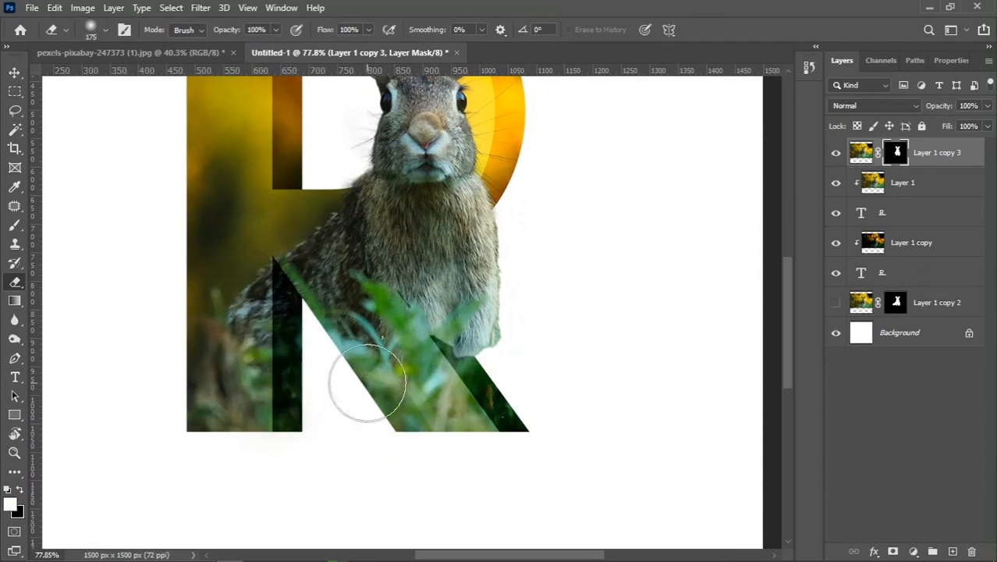
key(bracketleft)
key(bracketleft)
key(bracketleft)
key(bracketleft)
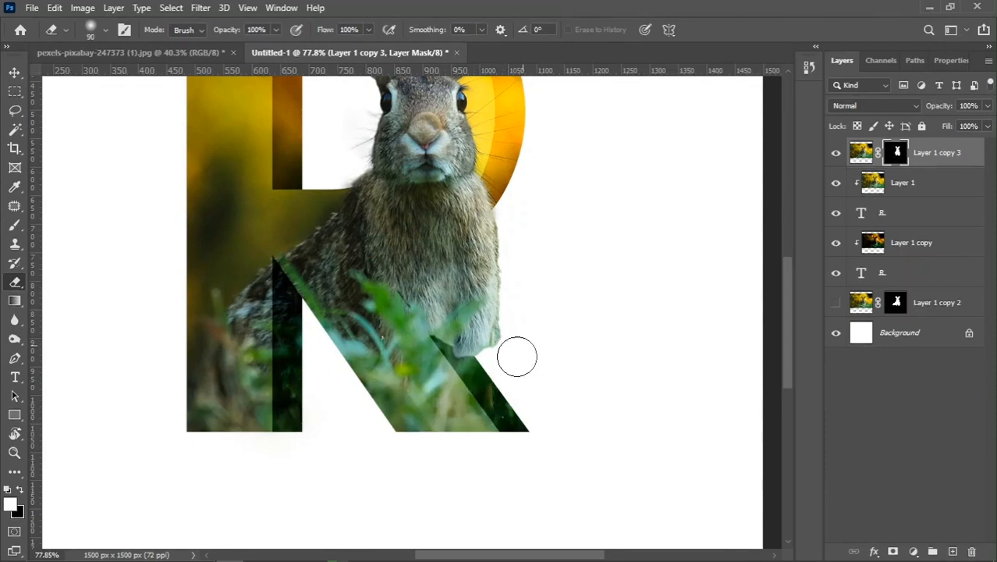
key(bracketleft)
key(bracketleft)
scroll(370, 320, down, 5)
scroll(519, 339, up, 2)
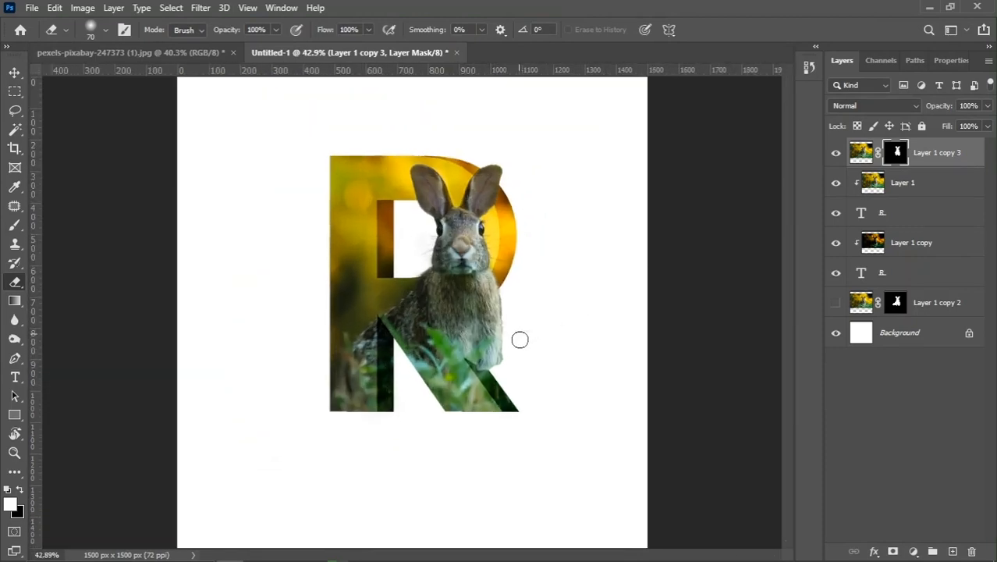
Group all layers from Layer 1 copy 3 down to Layer 1 copy 2 as Group 1 and check the group's visibility.
click(15, 73)
scroll(412, 308, down, 1)
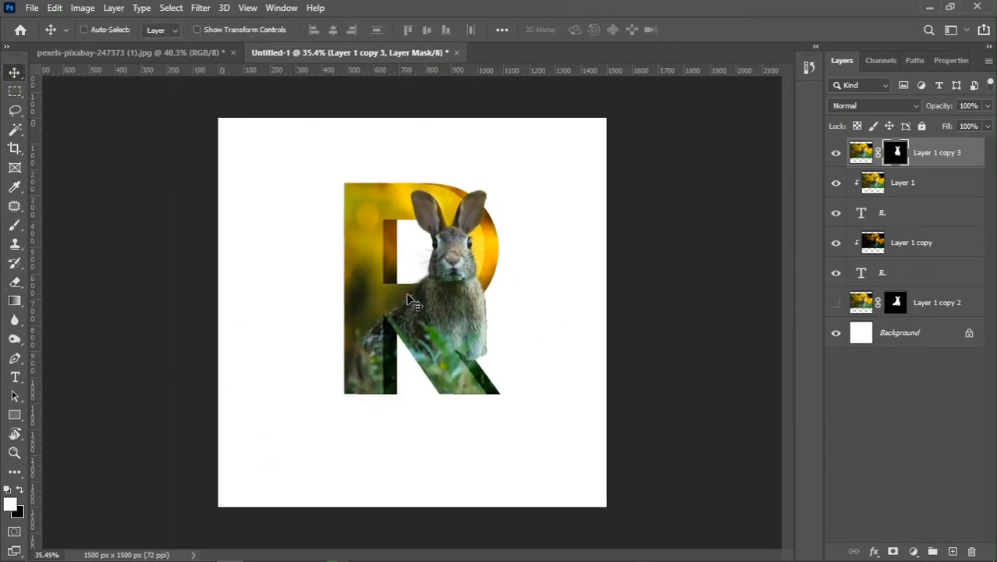
scroll(508, 320, up, 1)
key(ctrl+2)
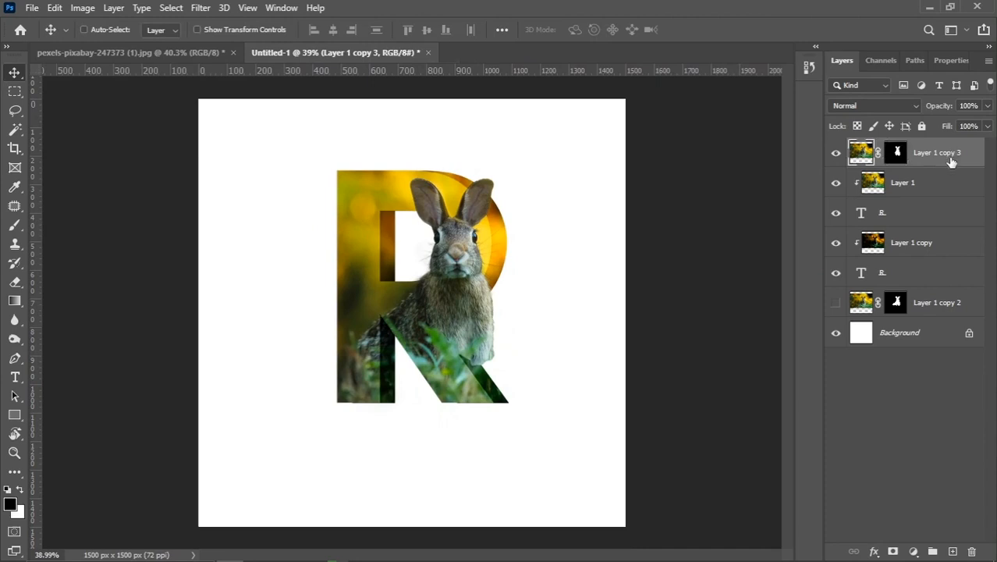
shift+click(942, 305)
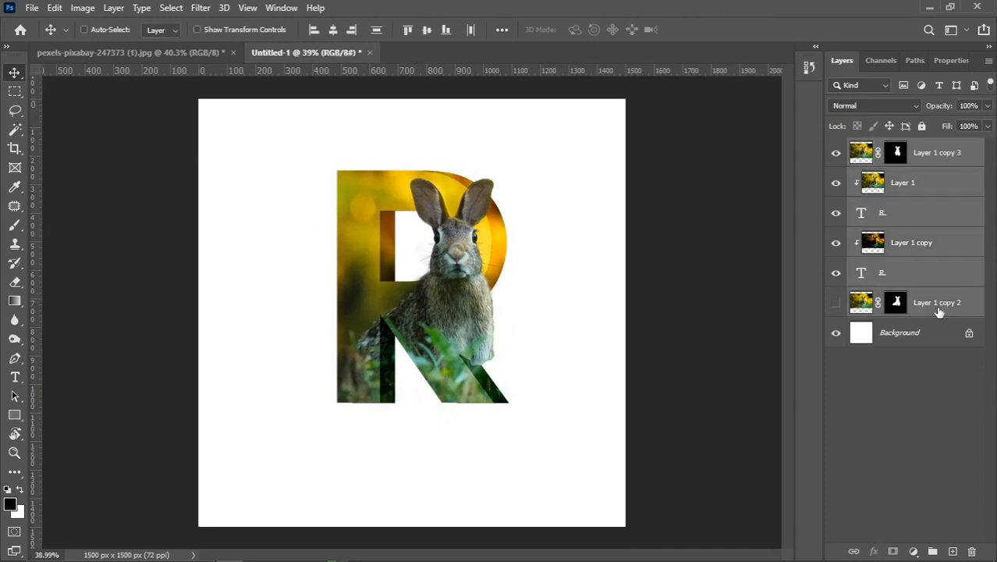
right_click(939, 313)
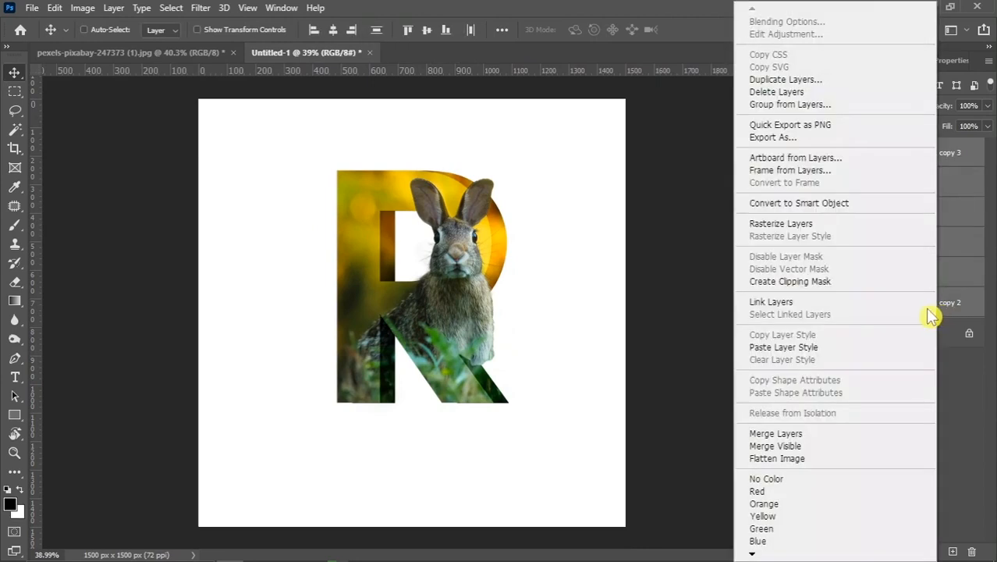
click(788, 105)
click(609, 178)
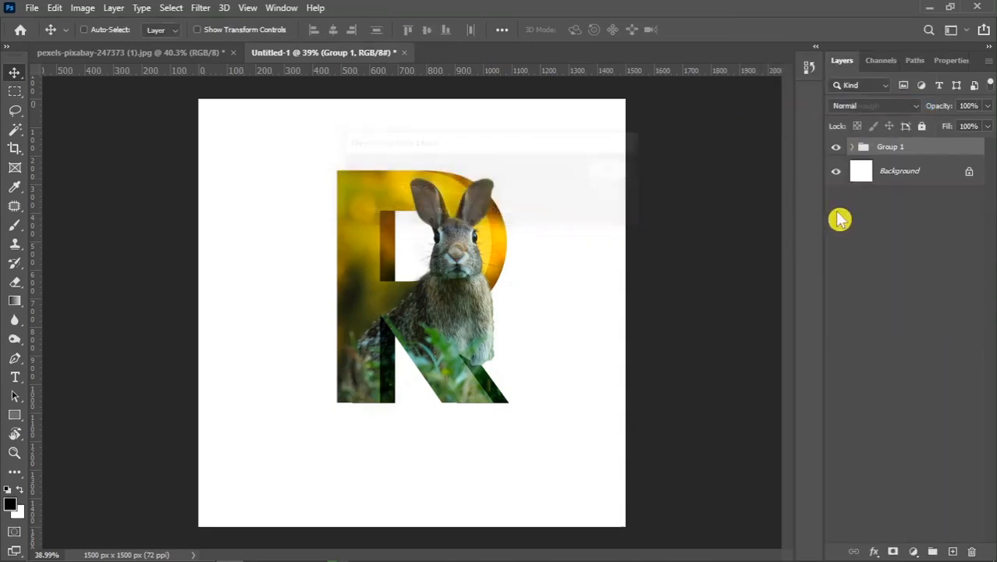
click(836, 149)
click(836, 149)
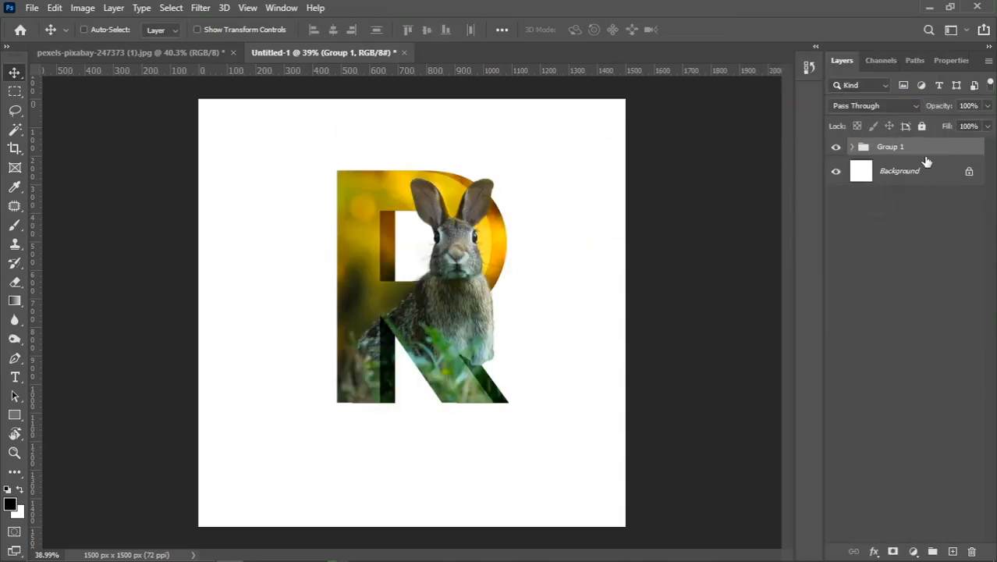
Duplicate the Background layer and add a reversed radial Gradient Overlay at 150% scale to the copy.
click(911, 177)
drag(934, 186, 955, 551)
right_click(938, 186)
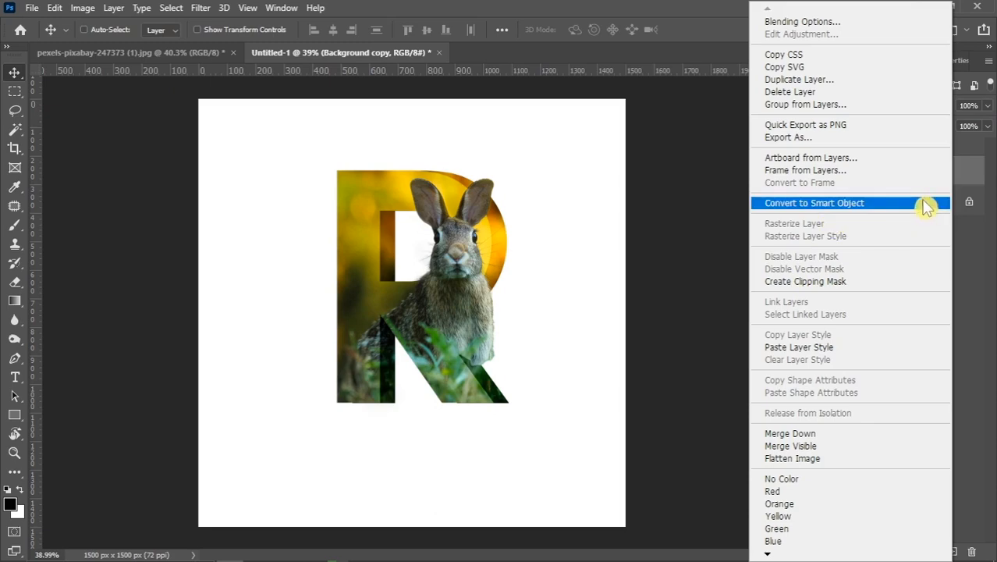
click(804, 22)
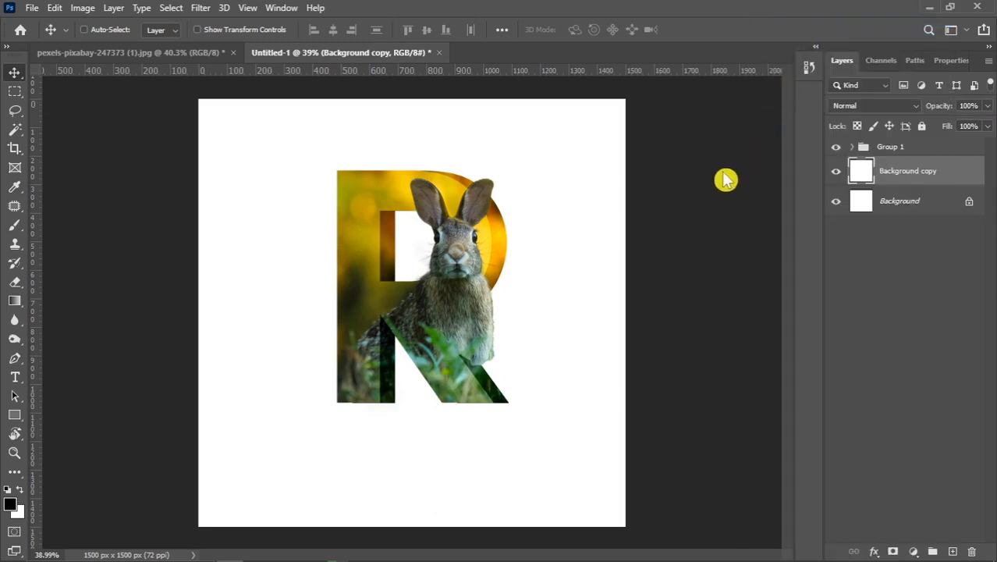
click(484, 324)
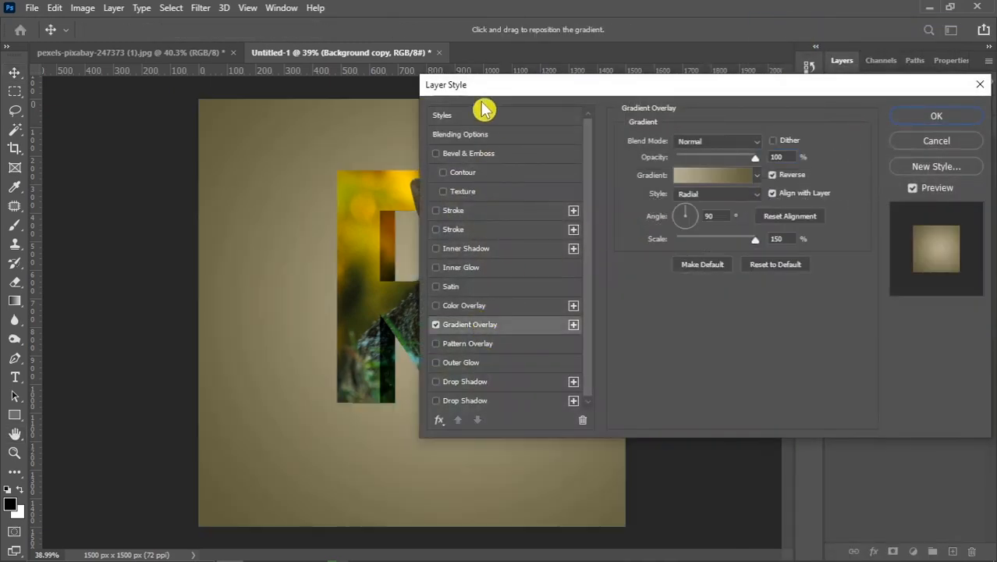
drag(493, 87, 614, 70)
drag(780, 73, 808, 51)
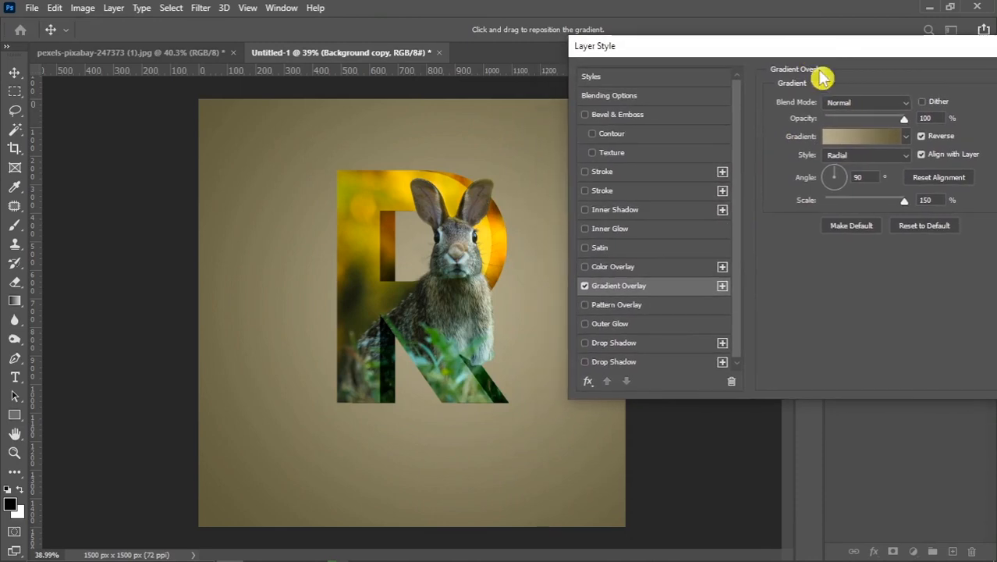
Set the overlay gradient's color stop at location 0% to #6c633f.
click(888, 140)
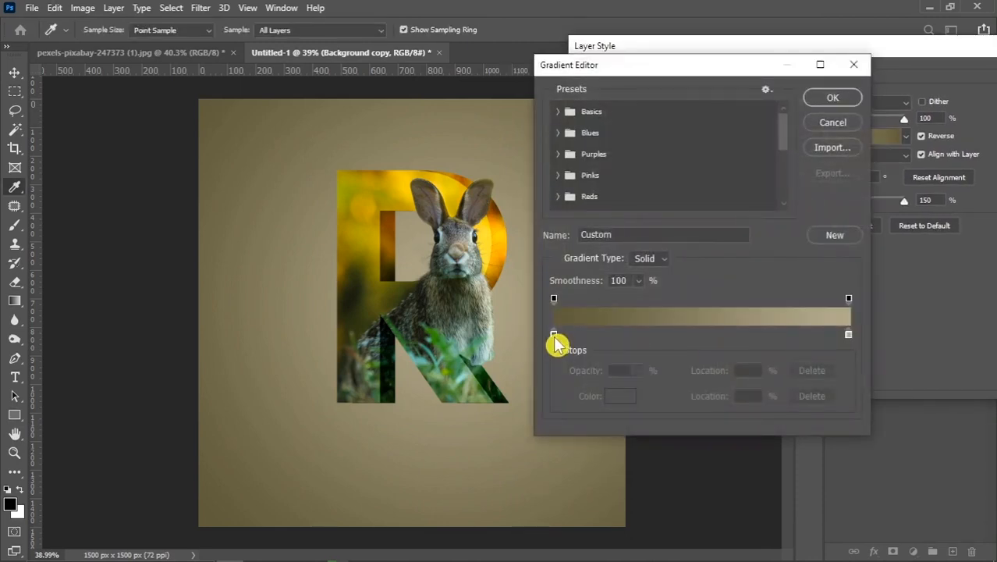
click(553, 335)
click(458, 234)
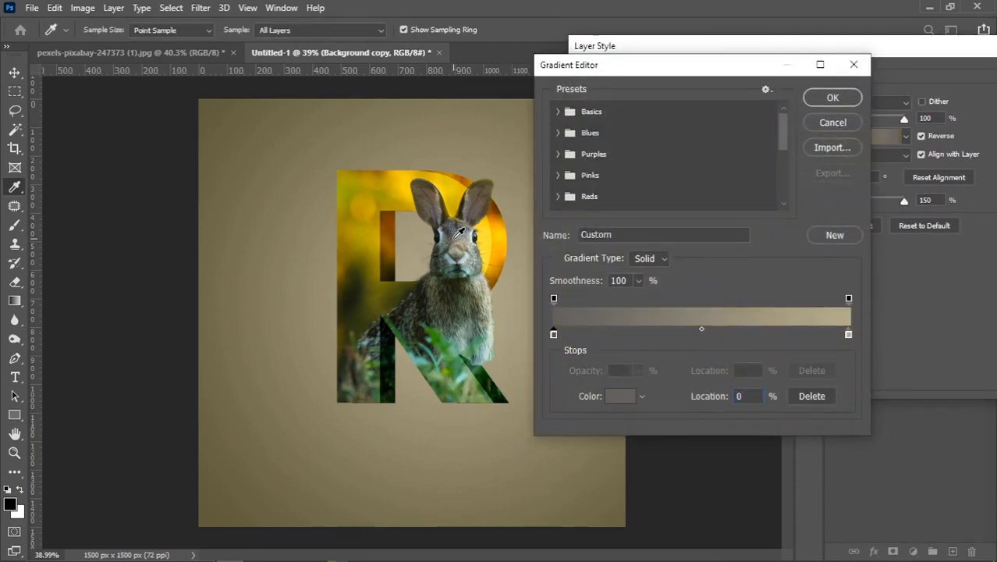
click(624, 397)
drag(636, 414, 657, 415)
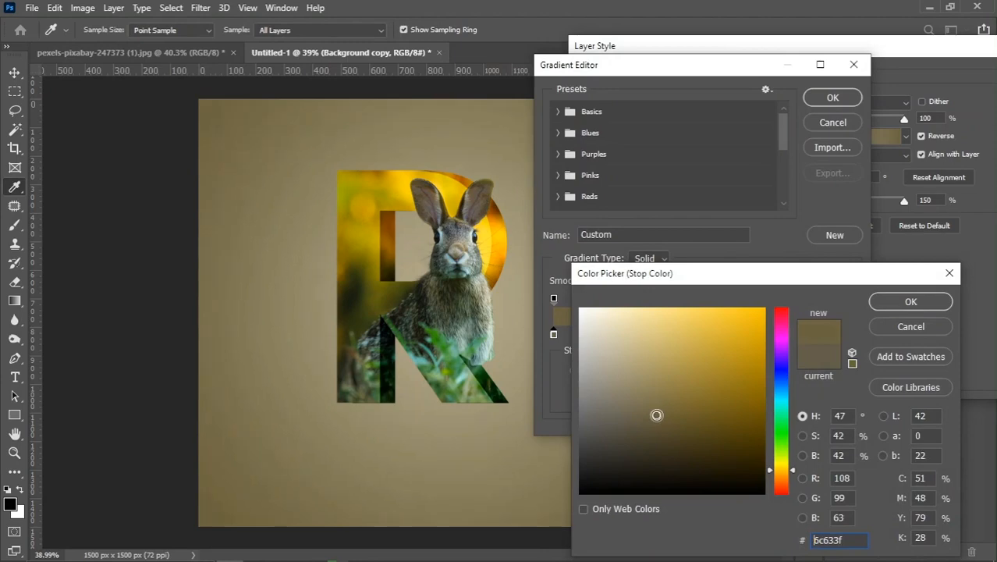
click(904, 303)
Set the overlay gradient's color stop at location 100% to #c8bc8c and apply the Gradient Overlay to the Background copy.
click(849, 334)
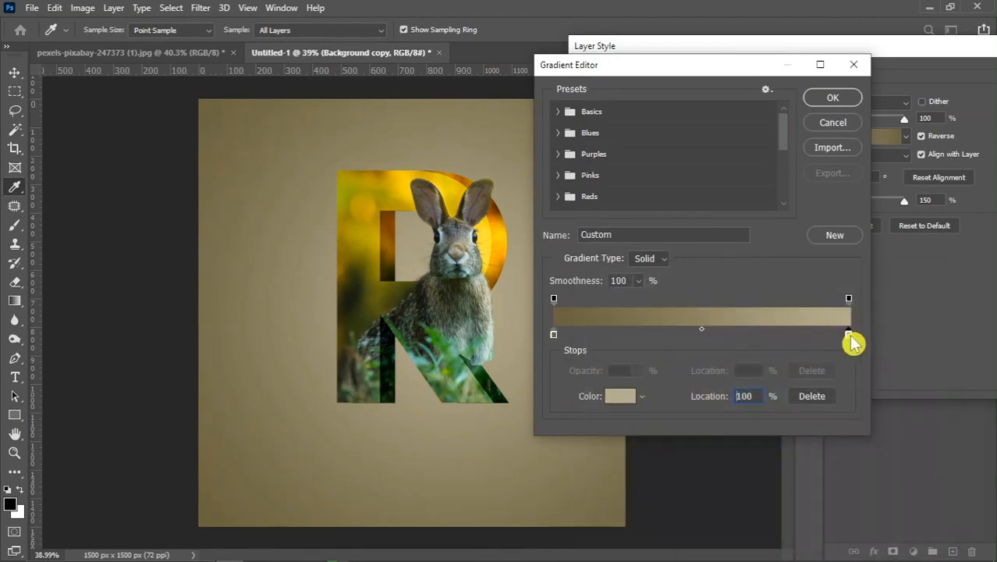
click(625, 398)
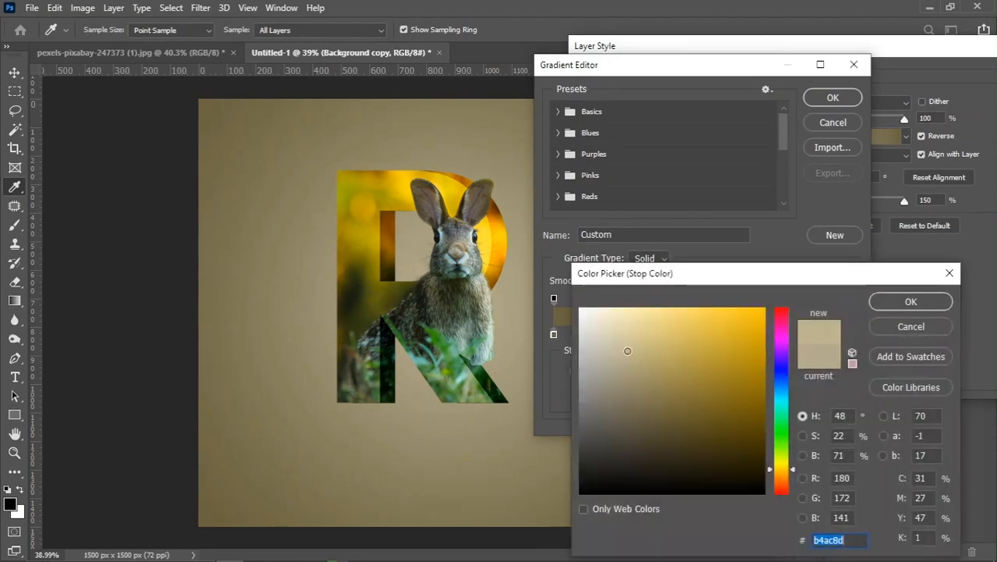
click(630, 348)
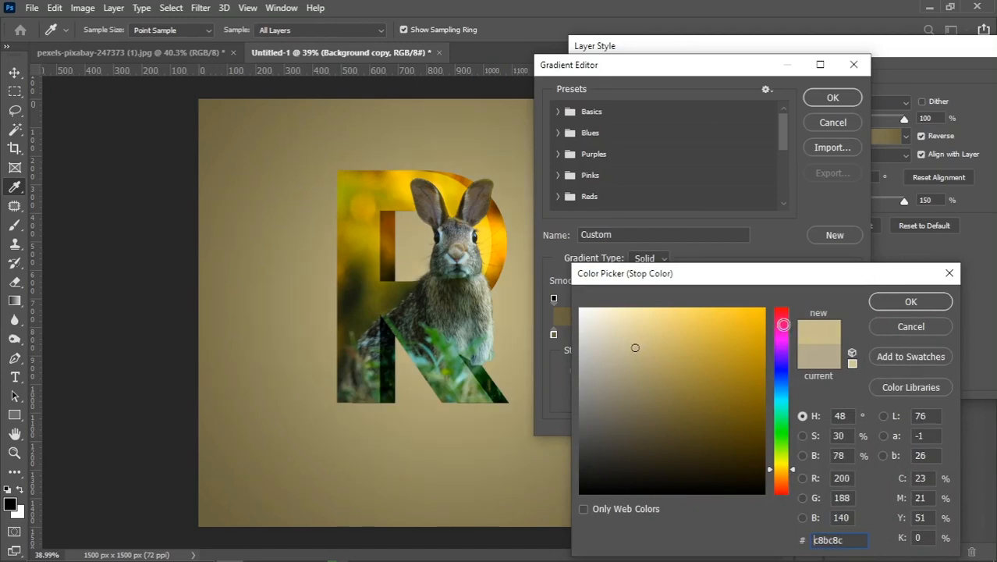
click(907, 301)
click(833, 97)
drag(841, 61, 637, 89)
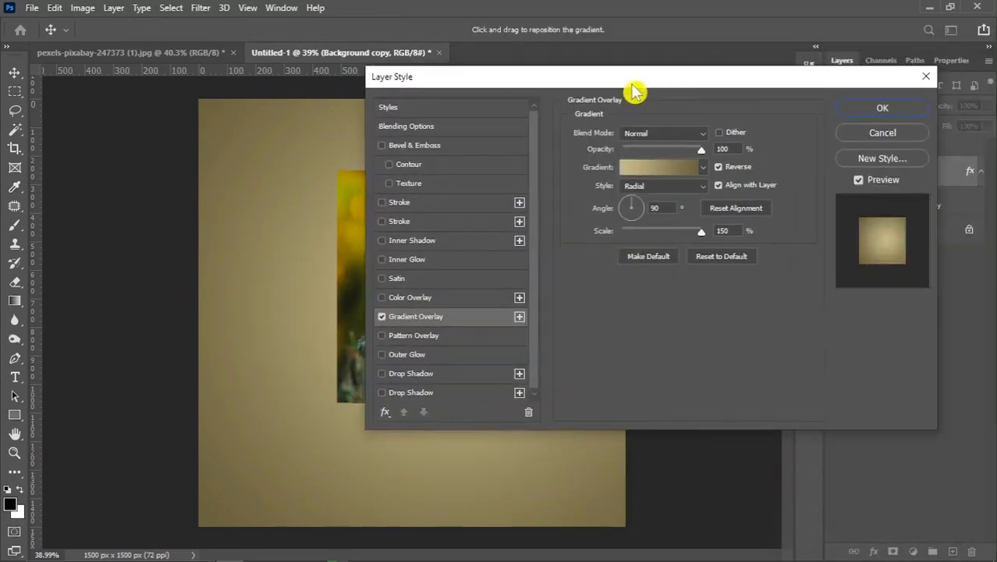
click(882, 107)
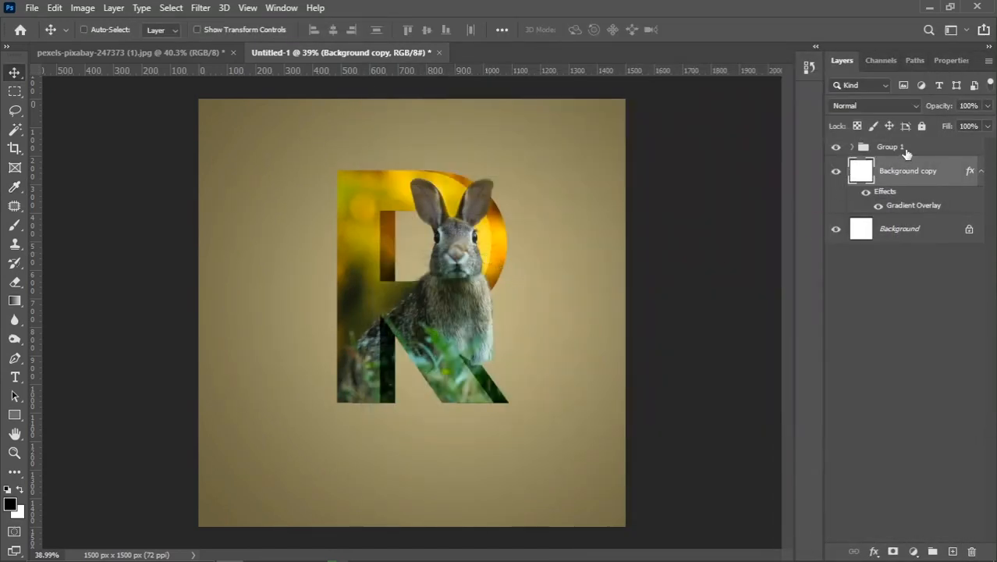
Duplicate Group 1 and convert the original Group 1 to a Smart Object.
drag(905, 152, 952, 551)
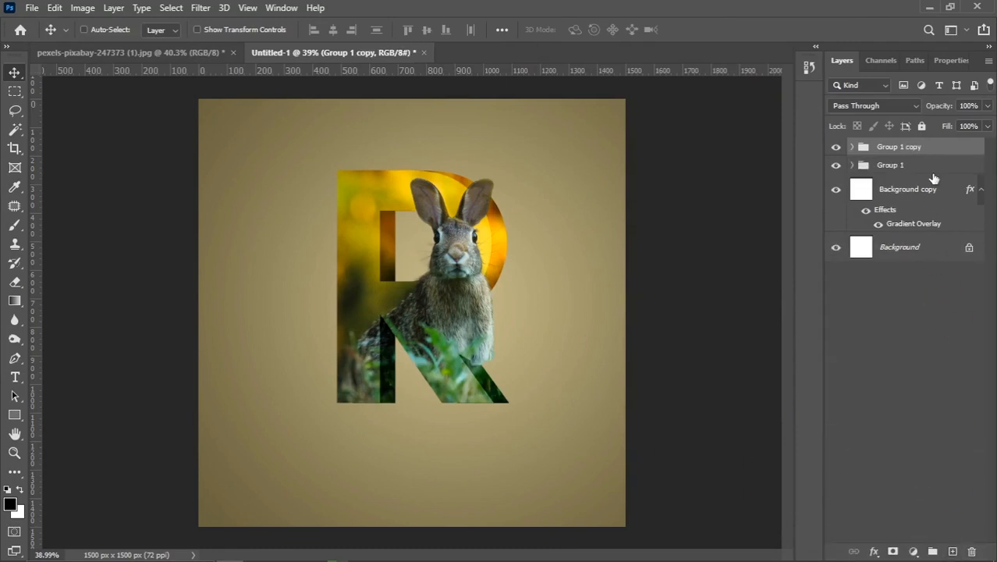
click(933, 166)
right_click(932, 168)
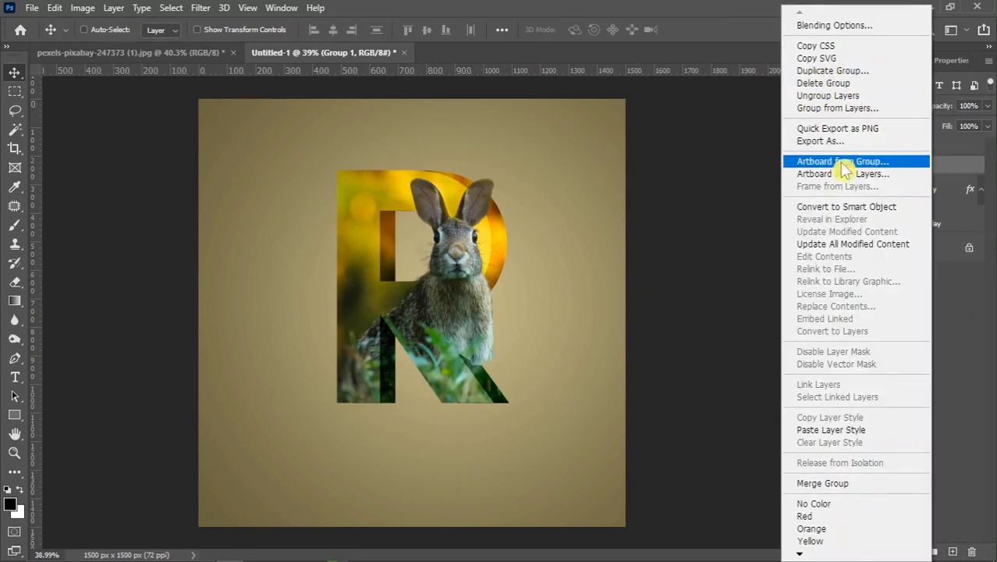
click(843, 206)
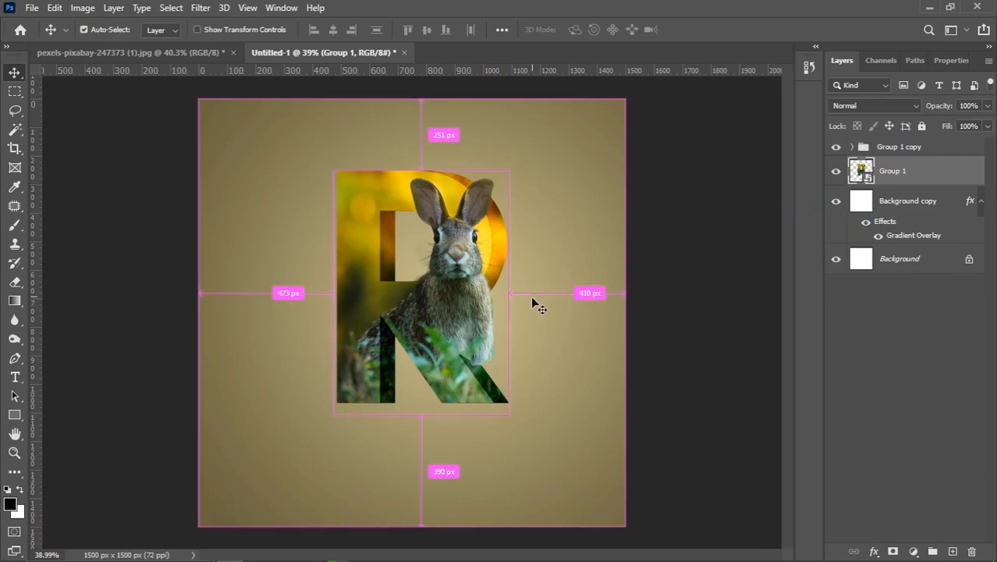
Flip the Group 1 Smart Object vertically and move it down so it mirrors the letter from its base.
key(ctrl+t)
right_click(451, 292)
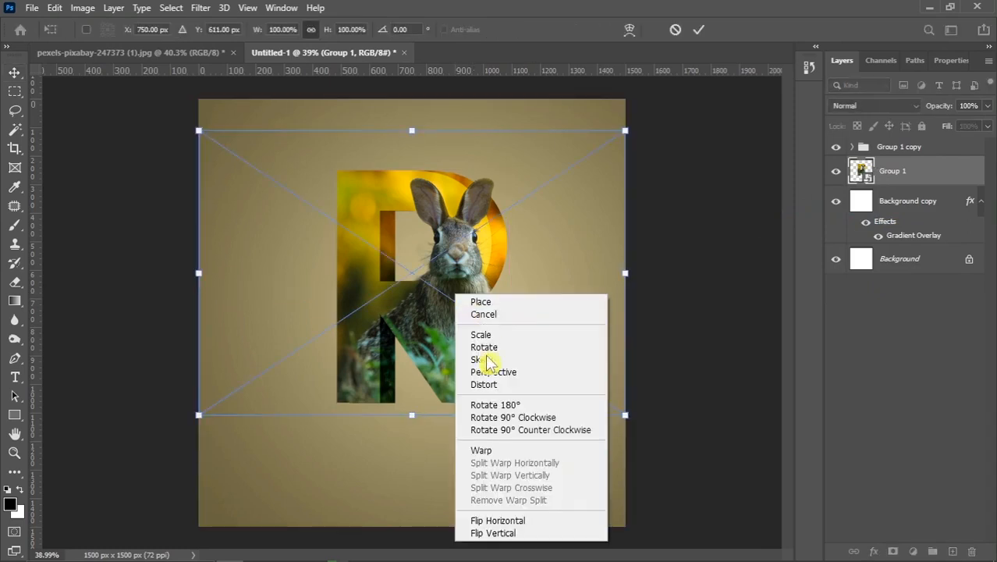
click(491, 534)
drag(452, 276, 448, 427)
key(Return)
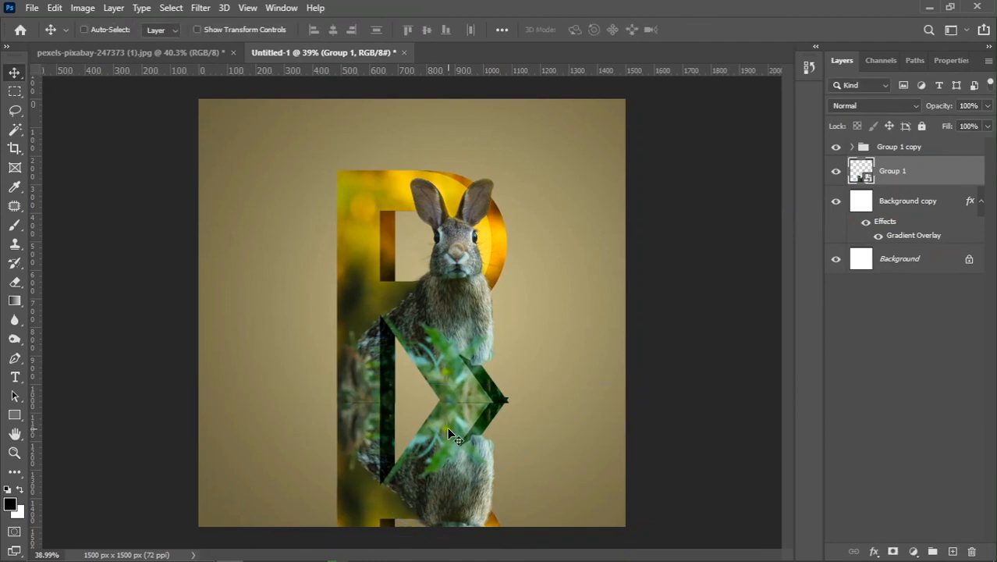
Apply a 26 px Tilt-Shift blur to the reflection, centering the focus band around the upper part of the R's legs.
click(201, 9)
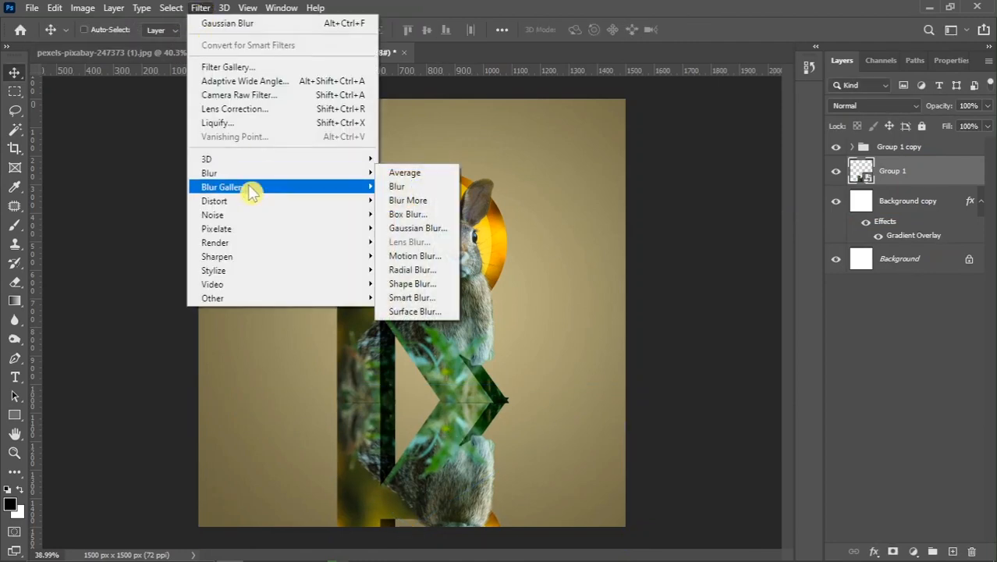
mouse_move(250, 189)
click(408, 214)
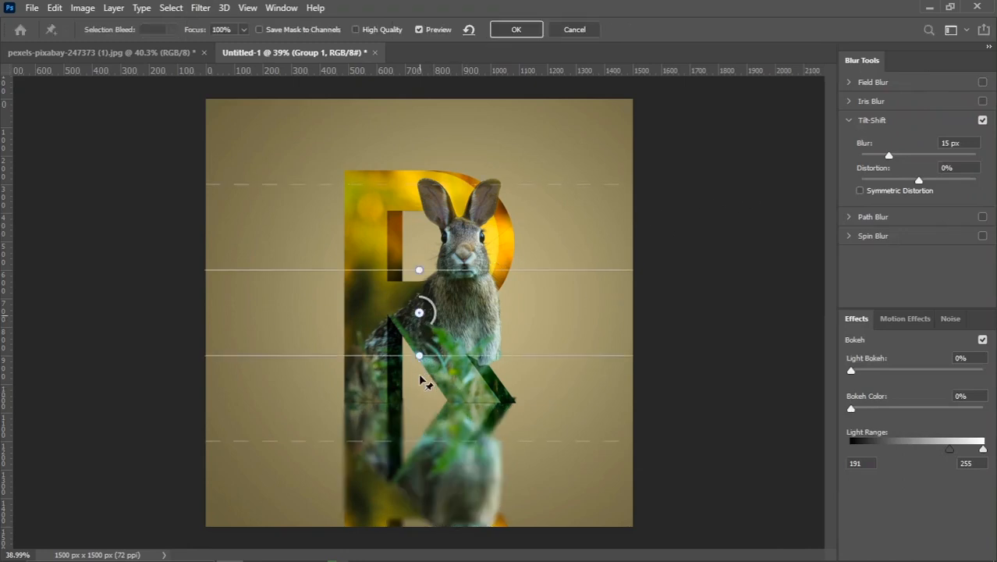
drag(419, 312, 423, 365)
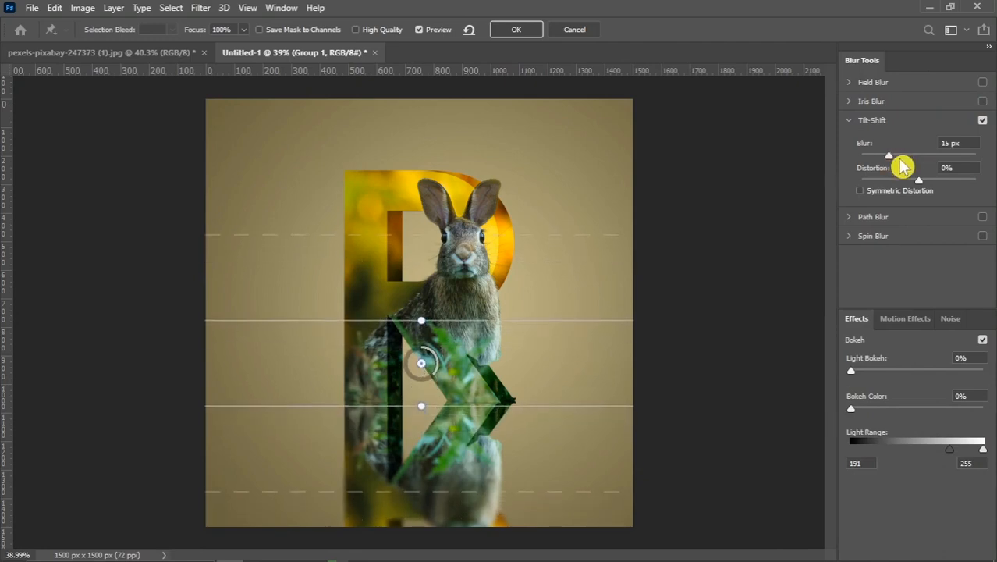
click(900, 156)
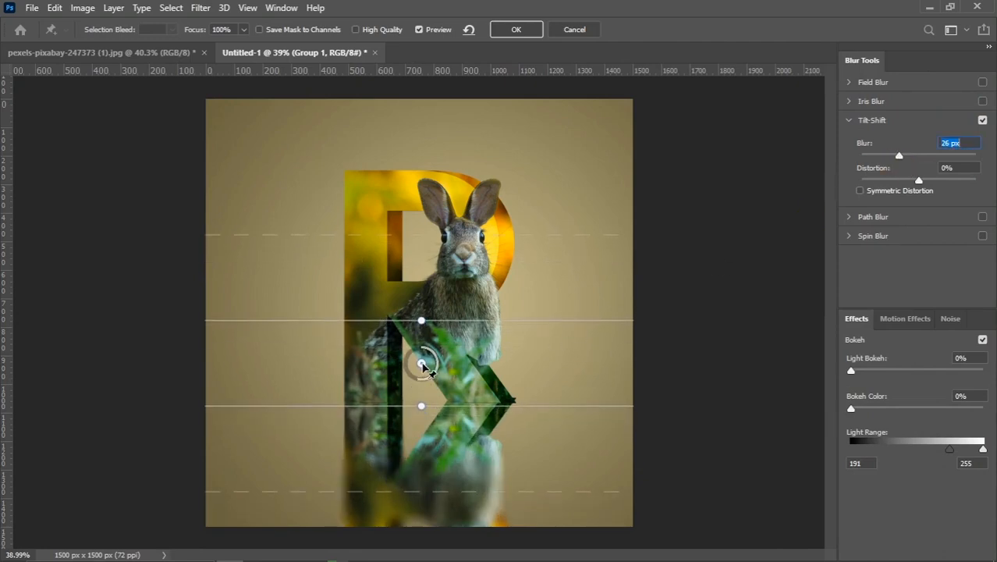
drag(421, 365, 418, 342)
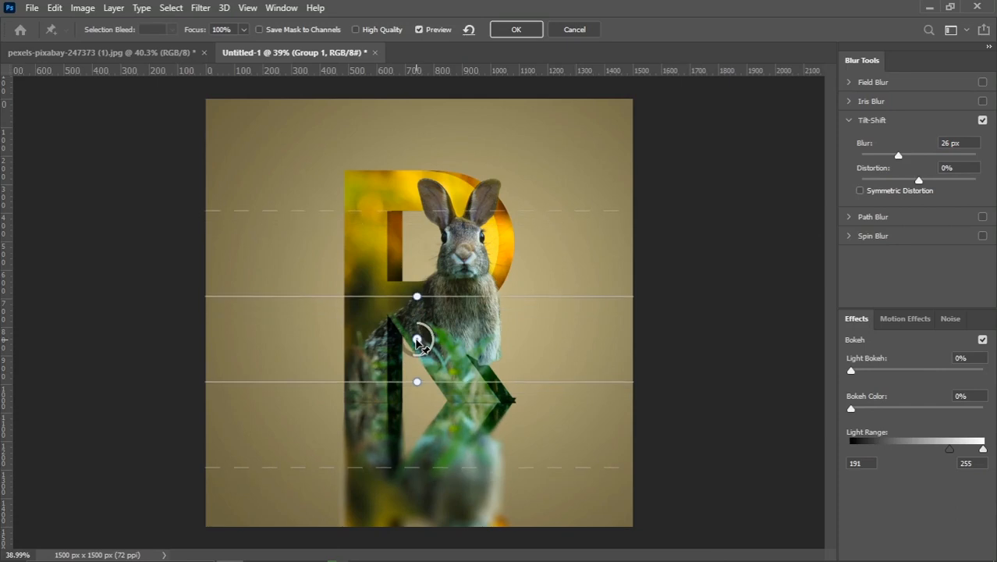
click(517, 31)
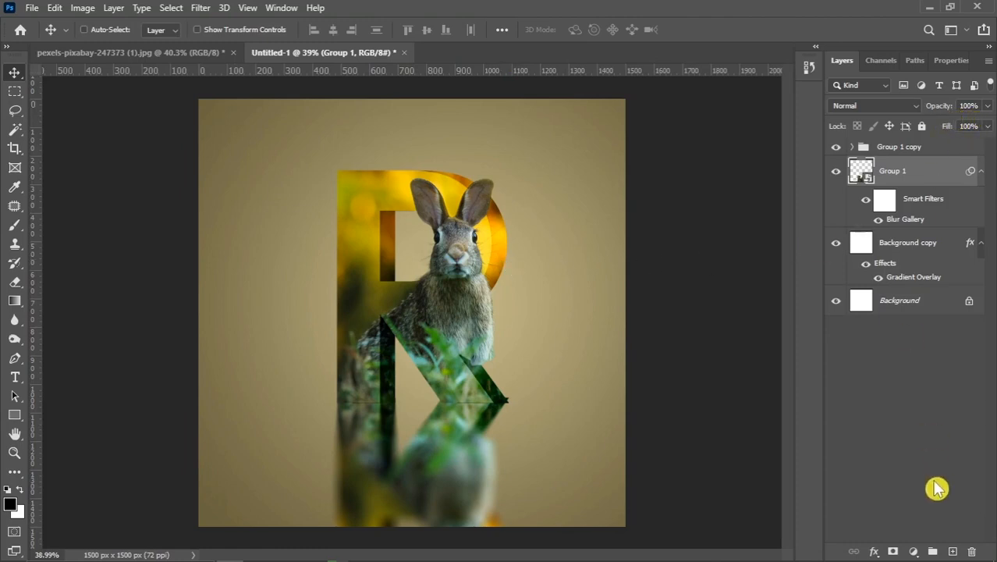
Add a layer mask to Group 1 and fade the reflection's lower part out with a vertical white-to-black gradient.
click(893, 552)
click(15, 301)
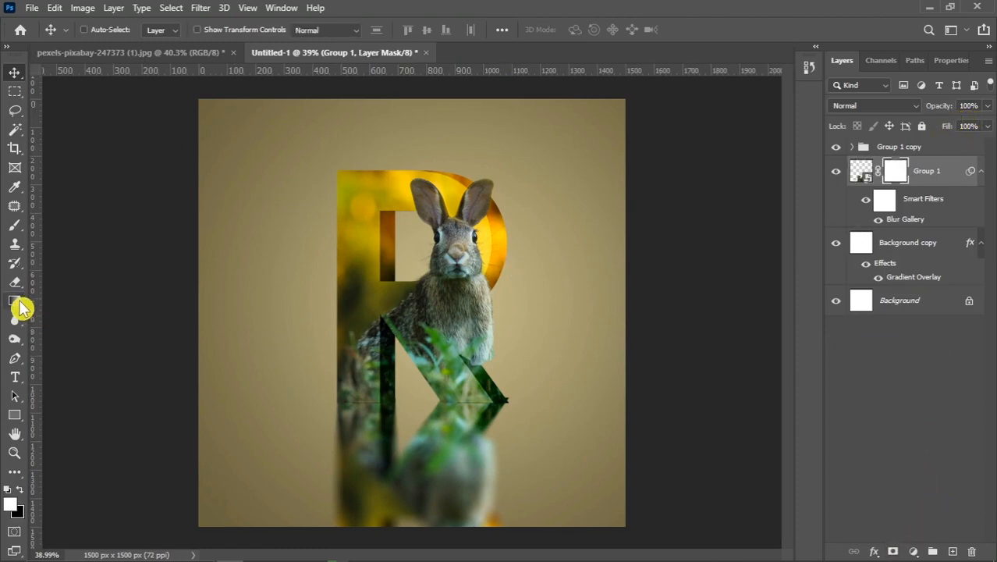
drag(414, 491, 411, 509)
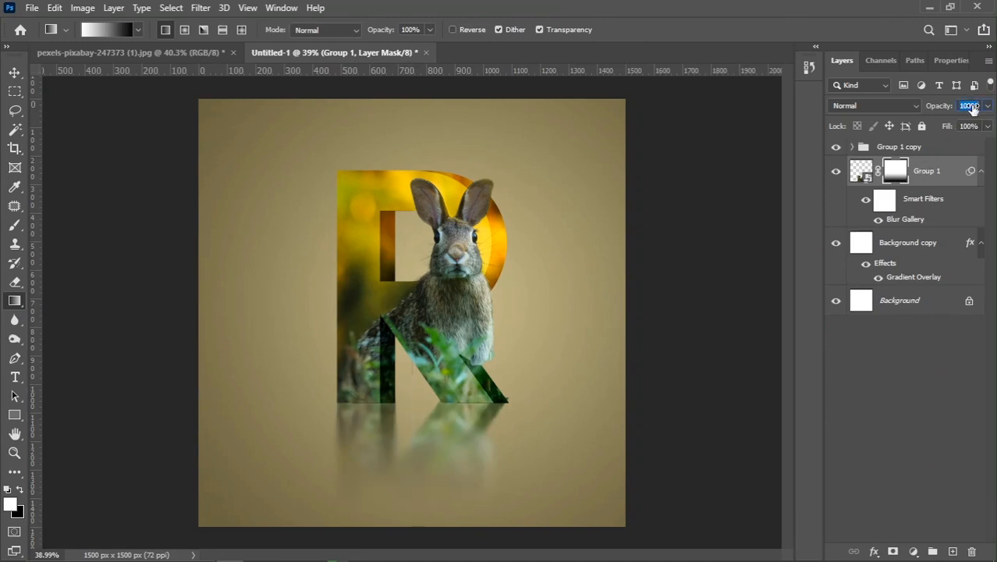
Set the reflection layer's opacity to 80% and its blend mode to Luminosity.
text(80)
click(924, 105)
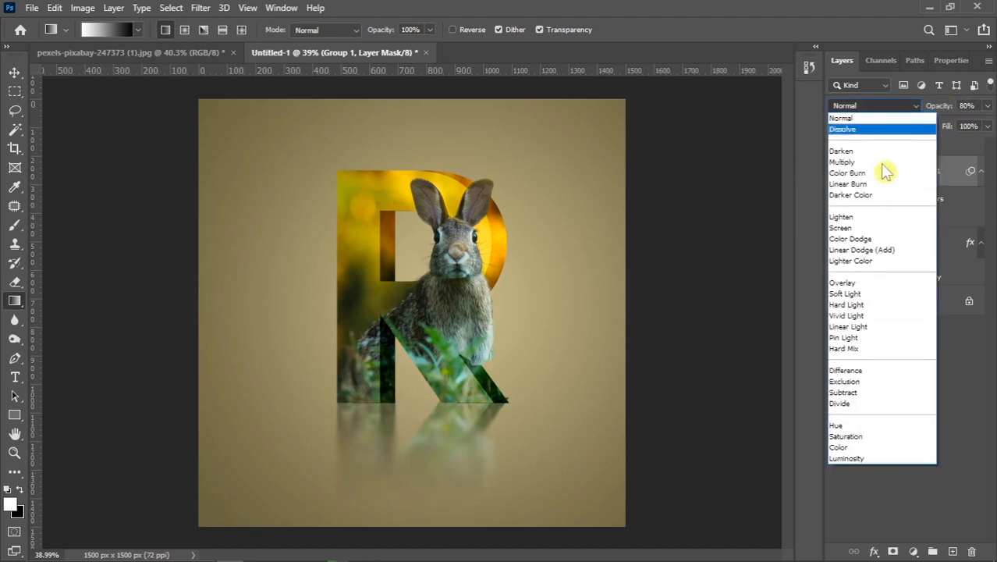
click(851, 459)
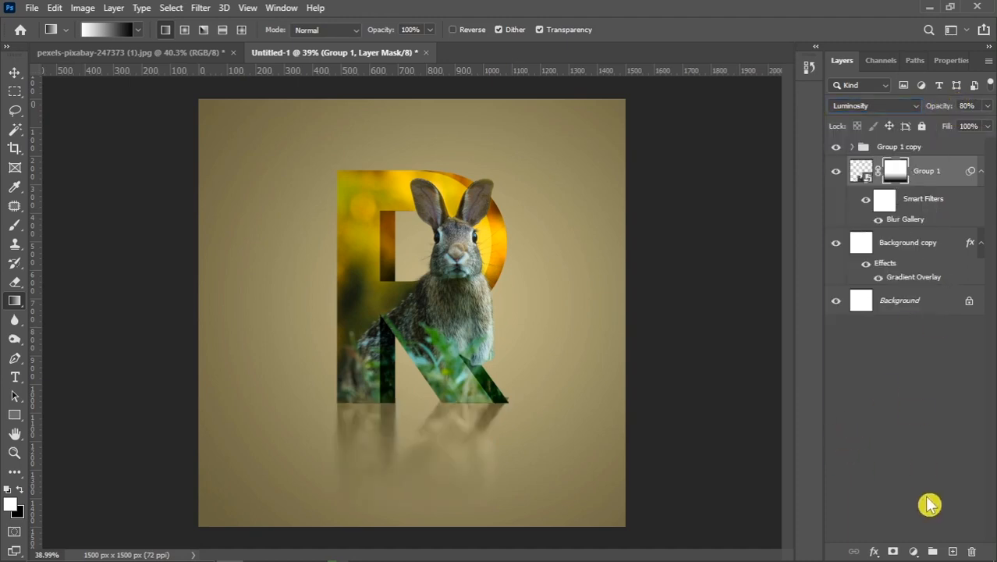
Create a new layer above Group 1 and paint one soft black dab behind the R with a brush size of 1100.
click(953, 552)
key(x)
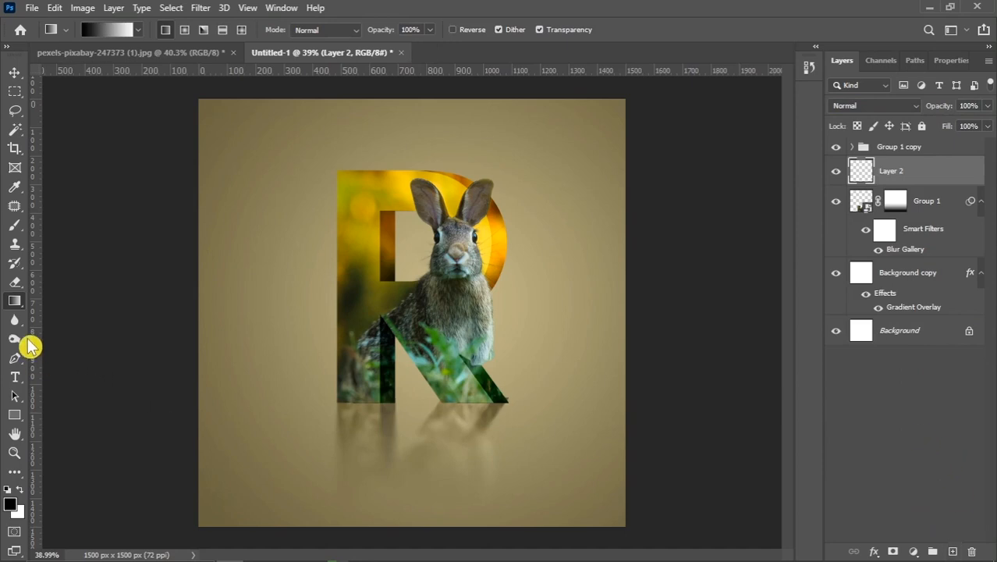
key(b)
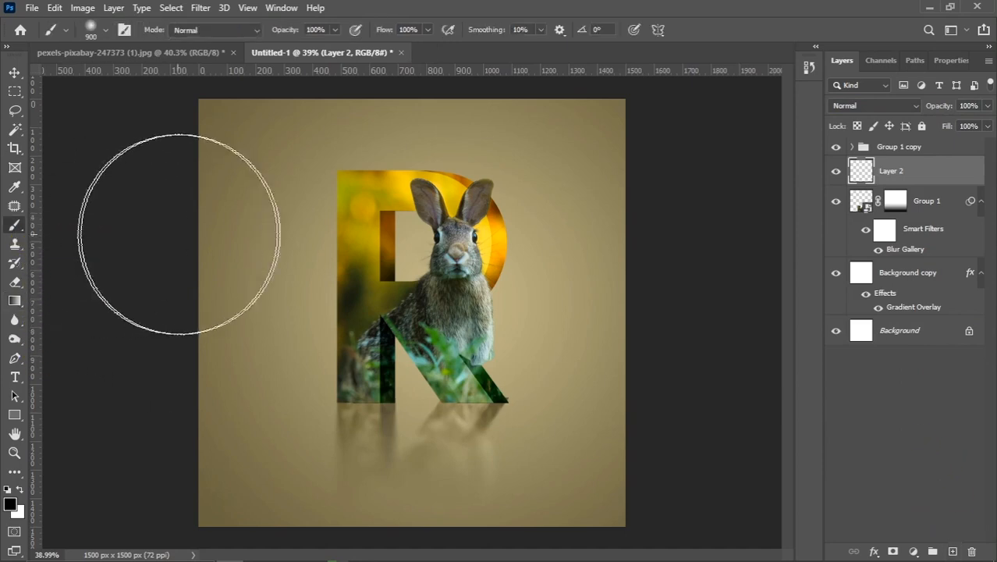
key(bracketright)
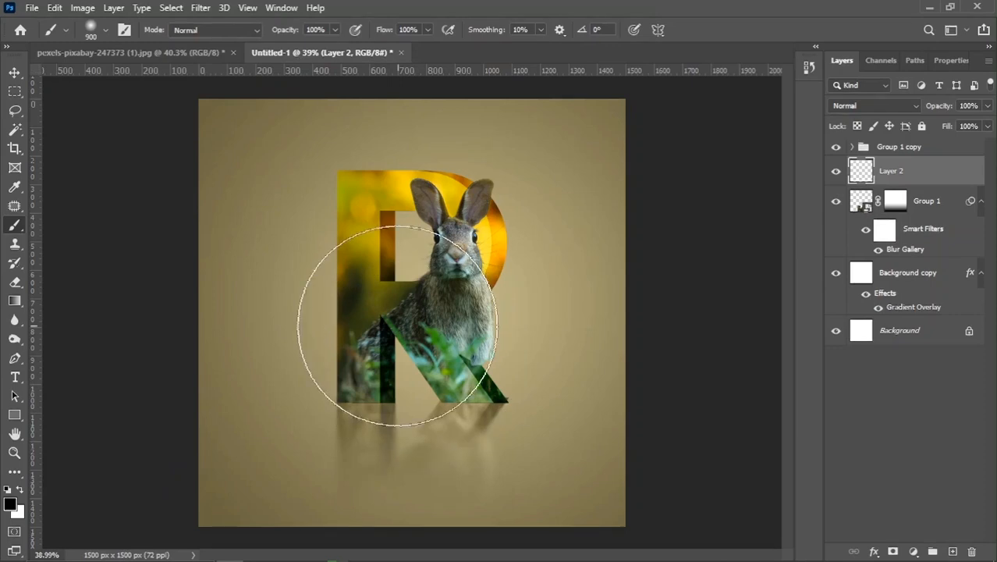
key(bracketright)
click(397, 308)
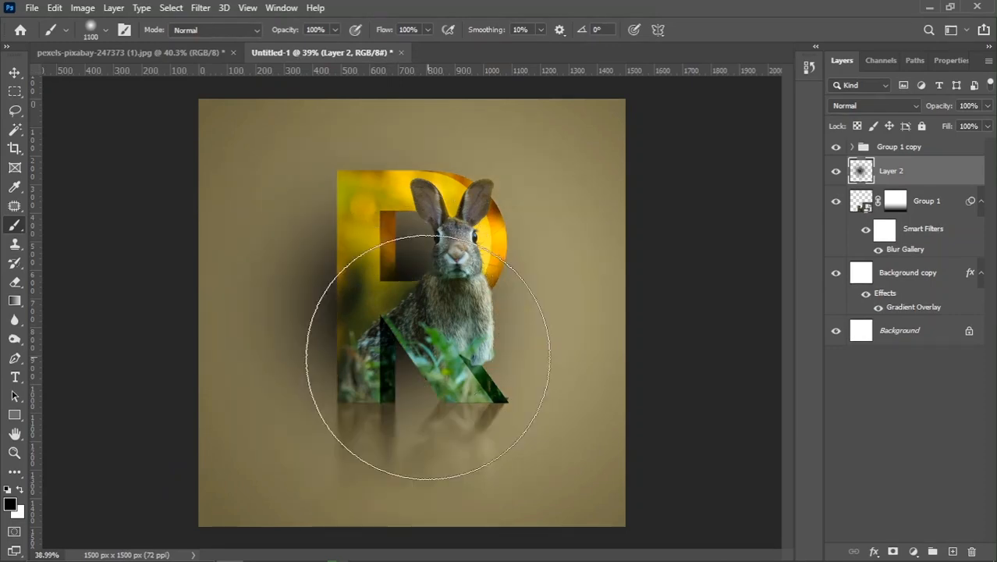
Flatten the black dab to about 11.56% height and 95.4% width, and position it as a shadow under the R's base.
click(13, 77)
key(ctrl+t)
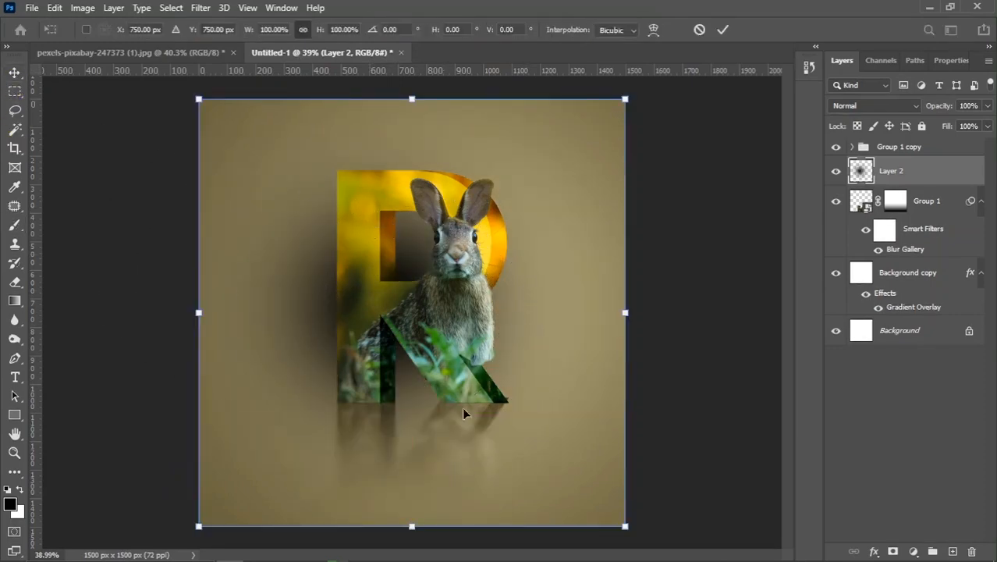
drag(413, 529, 414, 351)
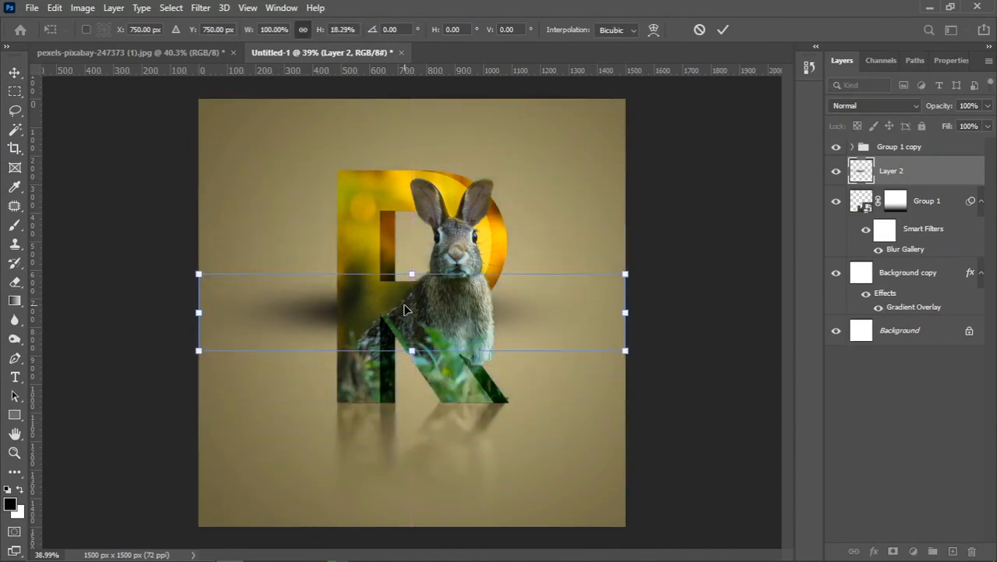
drag(407, 307, 406, 389)
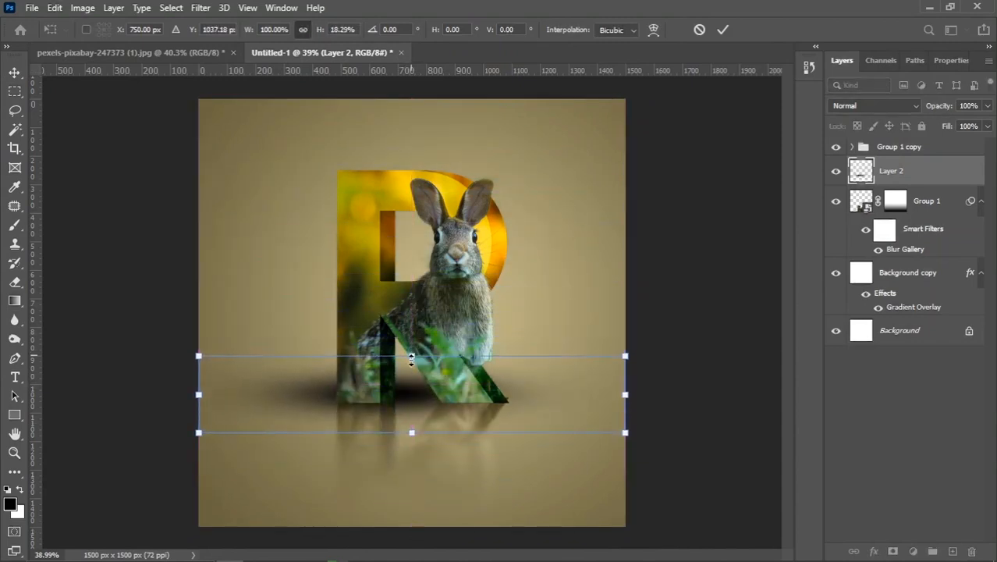
drag(412, 351, 415, 407)
mouse_move(634, 403)
mouse_down()
mouse_move(643, 401)
mouse_move(625, 402)
mouse_up()
drag(487, 408, 494, 409)
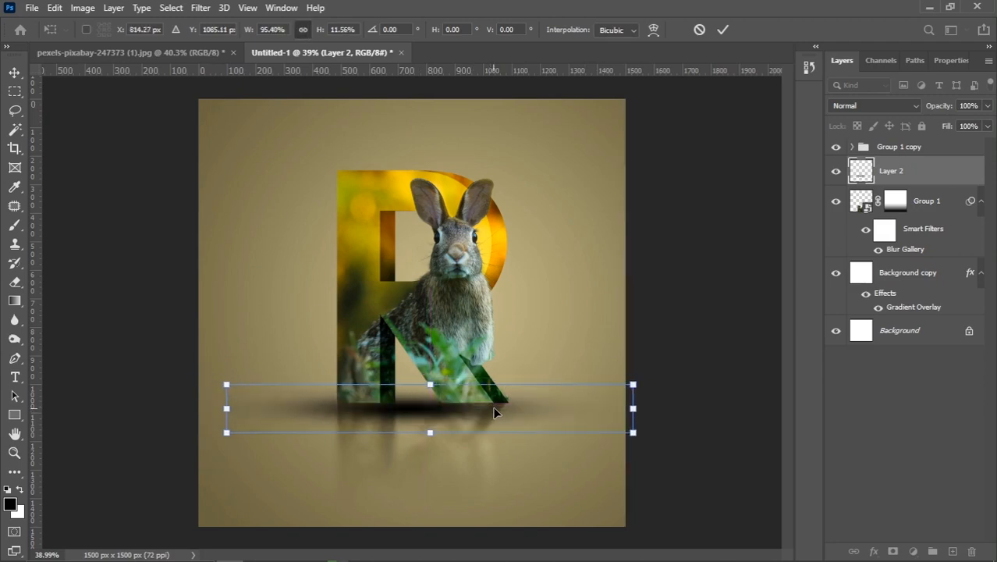
key(Return)
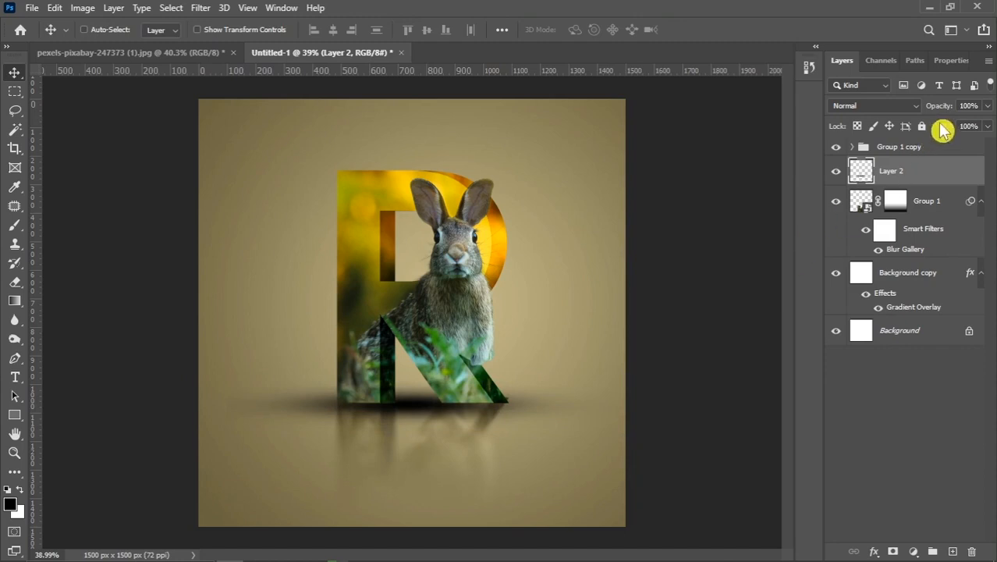
Try Overlay blending on the shadow layer, return it to Normal and set its opacity to 60%.
drag(933, 112, 917, 110)
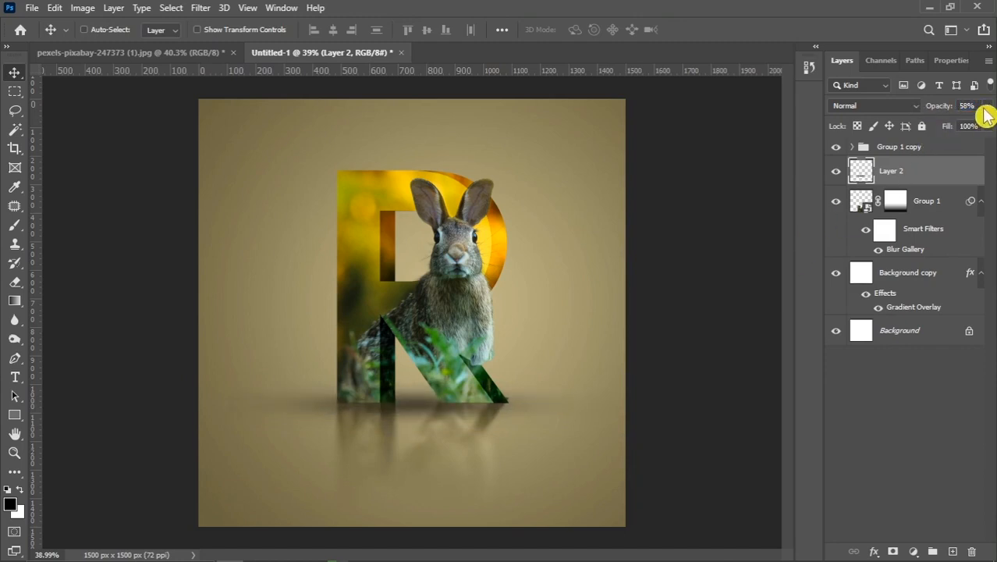
text(50)
click(860, 105)
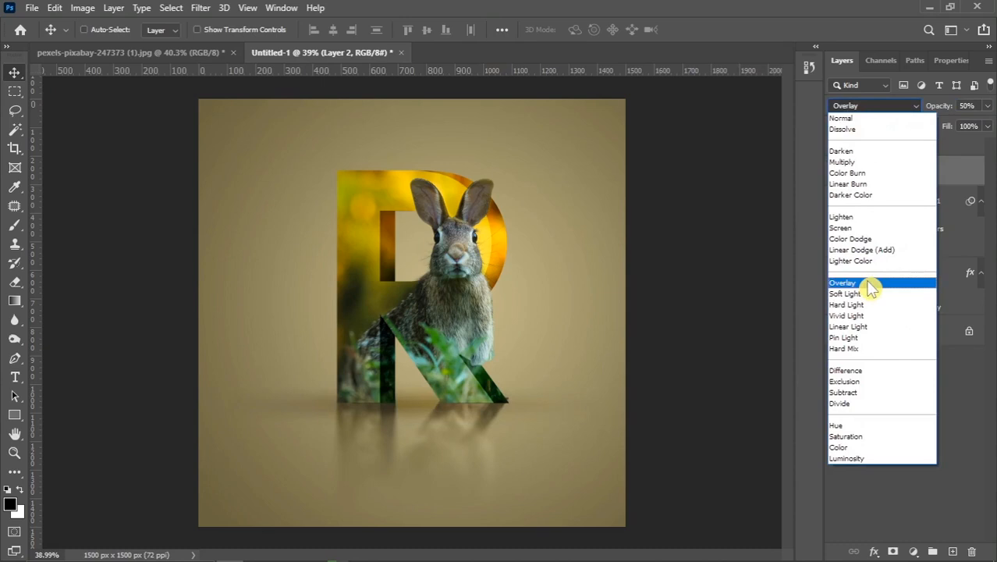
click(858, 118)
click(906, 105)
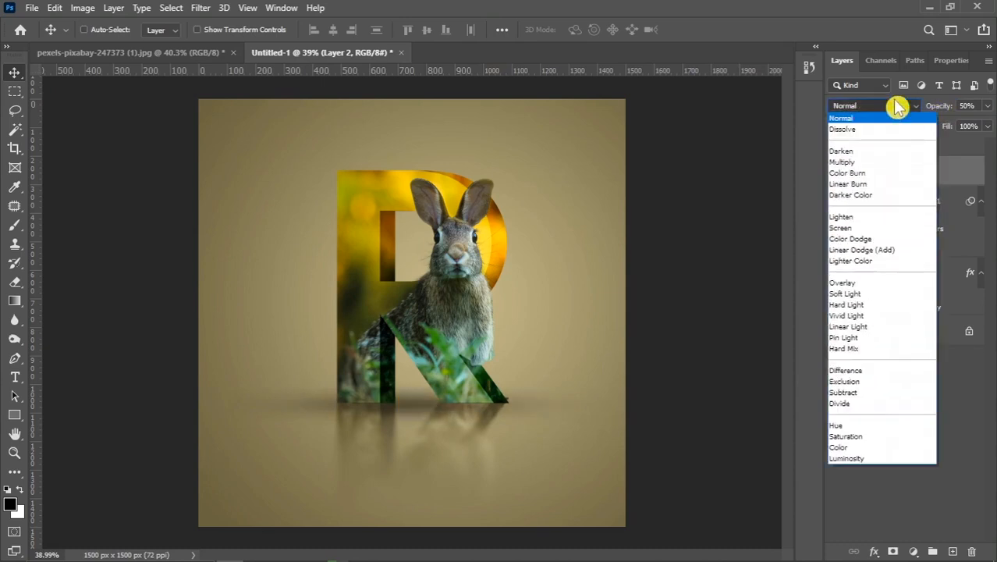
click(898, 107)
text(60)
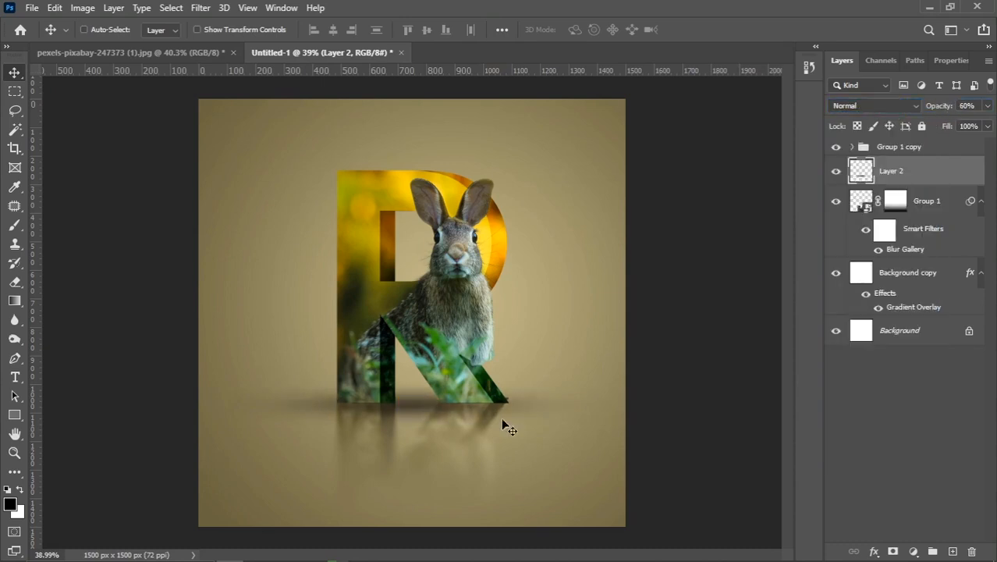
Adjust the shadow's width and position slightly under the R, and duplicate the shadow layer.
key(ctrl+t)
drag(634, 406, 625, 405)
key(Return)
scroll(500, 398, down, 3)
drag(500, 397, 497, 401)
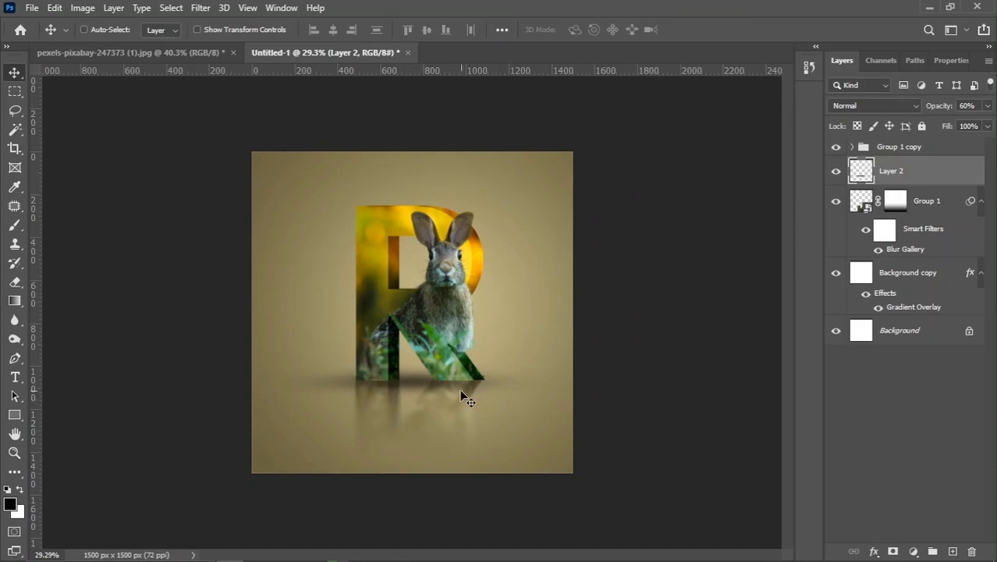
key(ctrl+j)
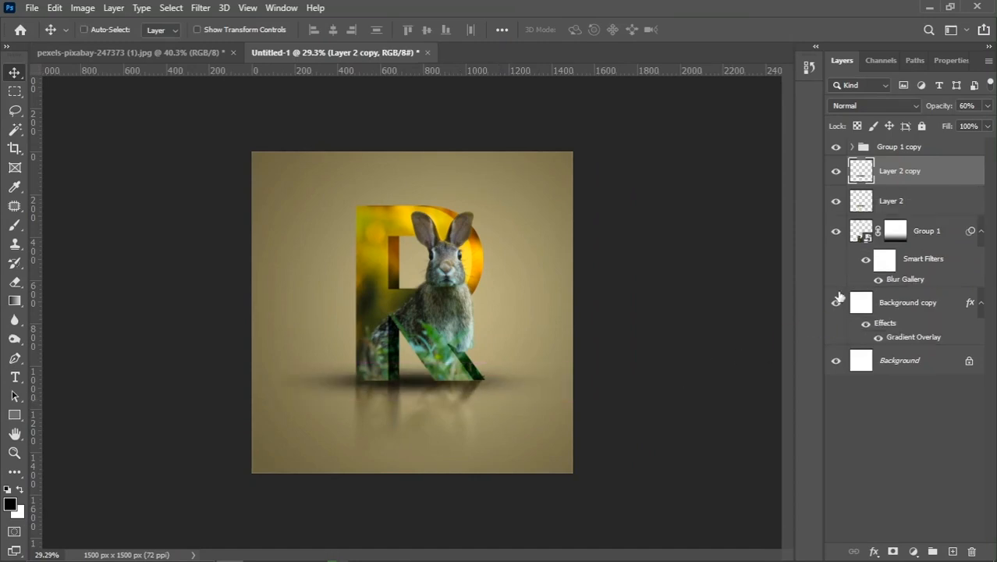
Flatten the Layer 2 shadow vertically into a thin strip about 49 px high along the R's base.
click(907, 203)
scroll(468, 402, up, 1)
key(ctrl+t)
scroll(463, 414, up, 2)
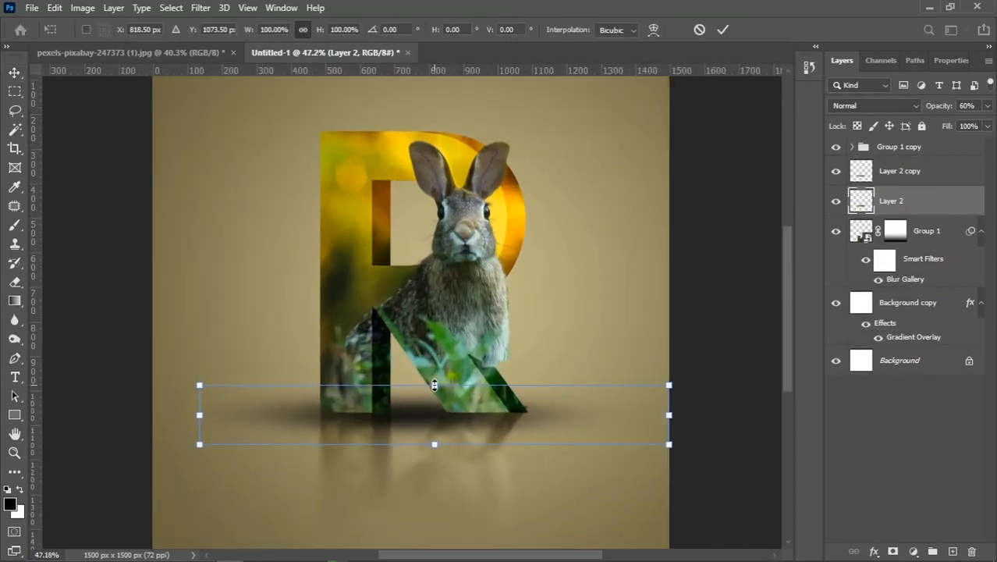
drag(435, 385, 460, 409)
scroll(444, 425, up, 2)
key(Return)
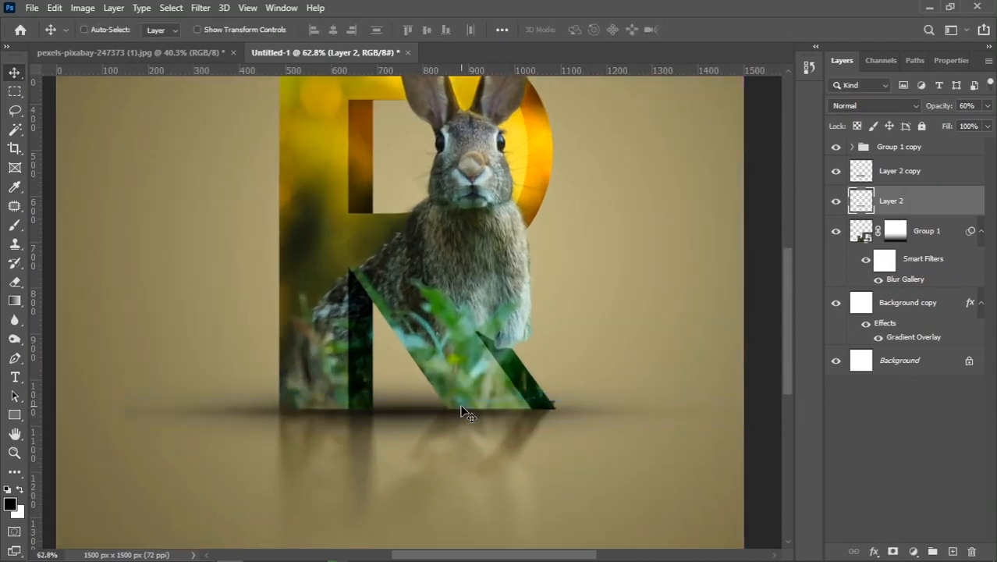
Set Layer 2's opacity to 40% and its blending mode to Overlay, checking it with Layer 2 copy briefly hidden.
scroll(462, 412, down, 2)
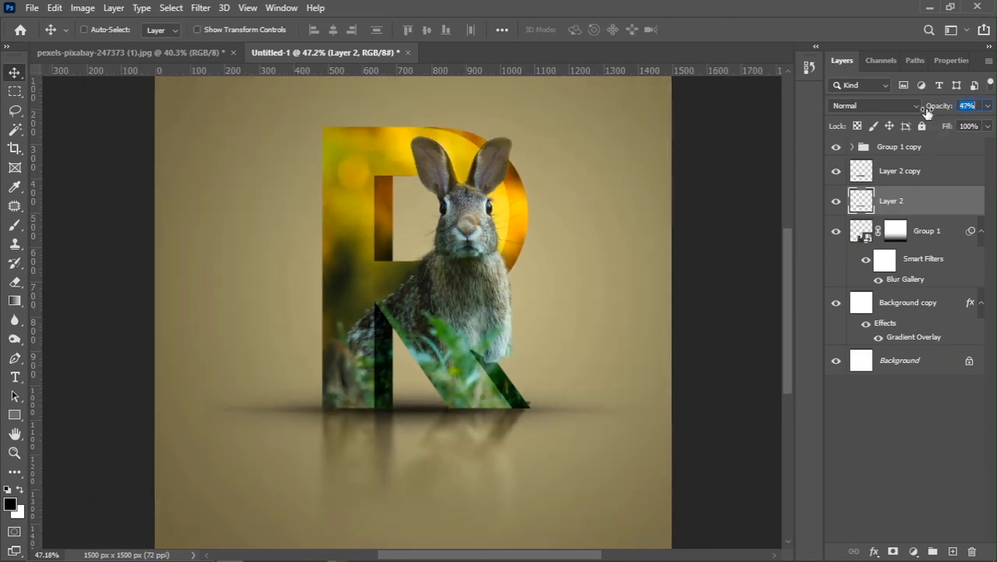
text(40)
key(Return)
scroll(412, 336, down, 2)
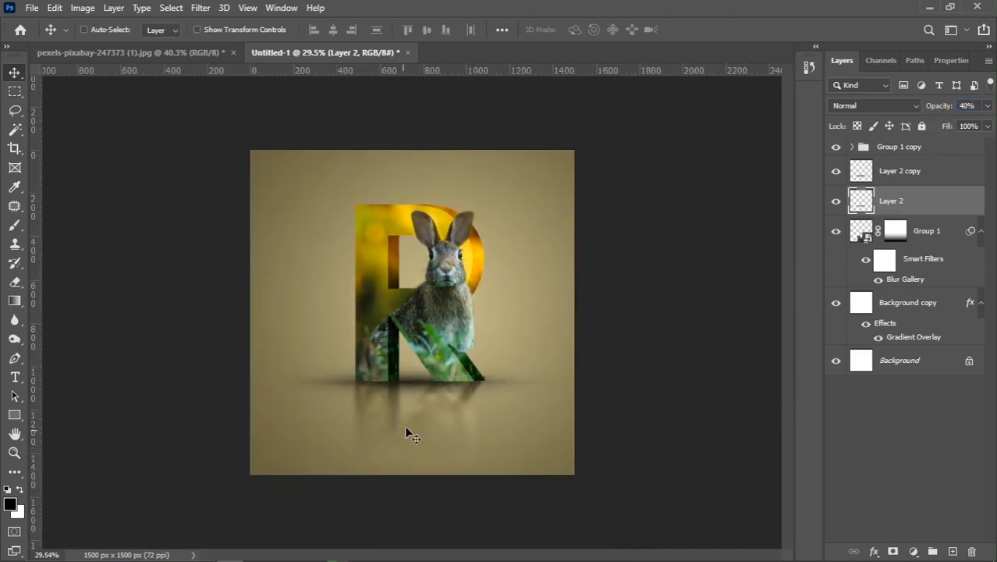
scroll(478, 391, up, 1)
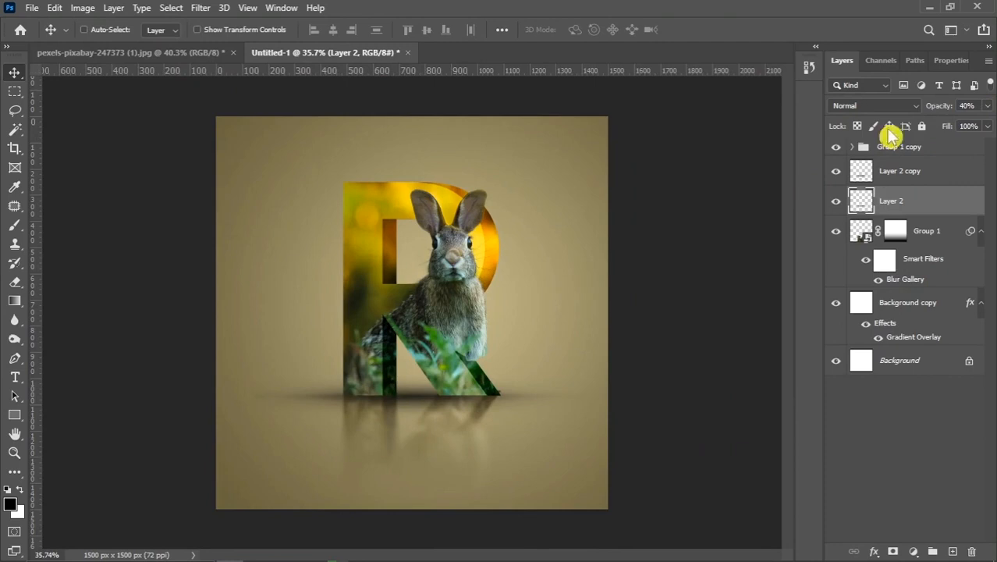
click(874, 105)
click(856, 286)
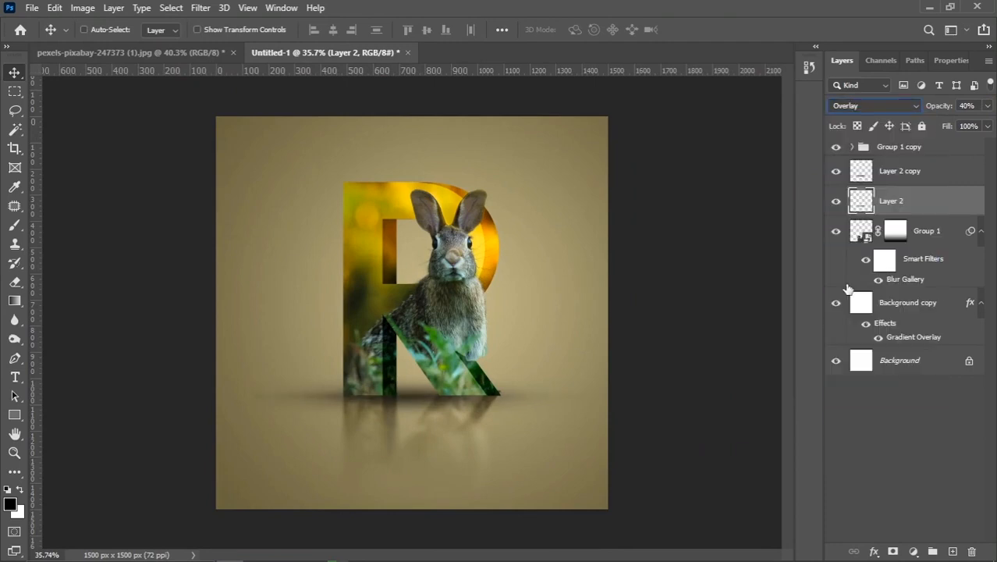
click(836, 172)
click(837, 171)
Narrow the Layer 2 shadow symmetrically to about 82% width (1117 px) and reduce its opacity to about 29%.
key(ctrl+t)
drag(610, 396, 576, 394)
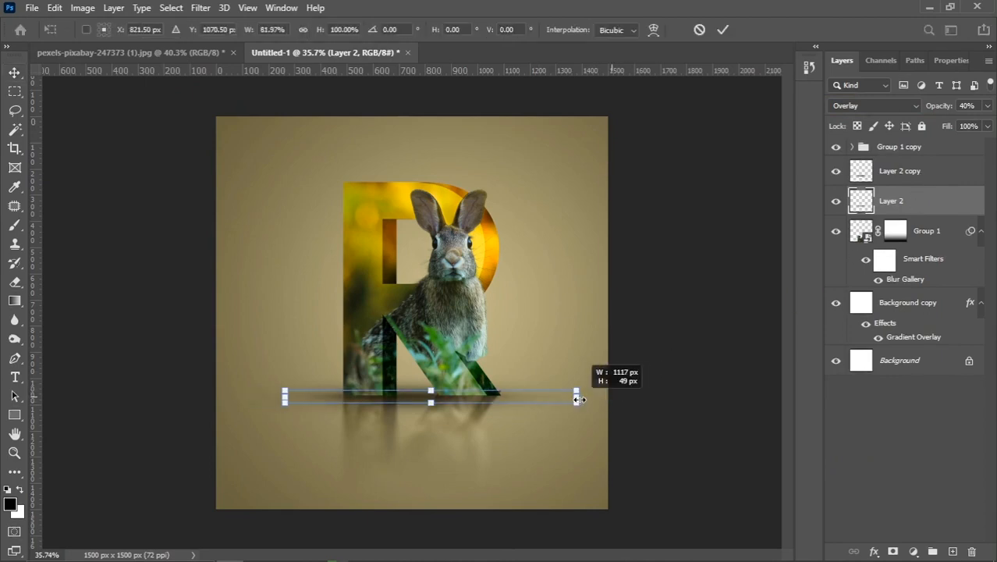
key(Return)
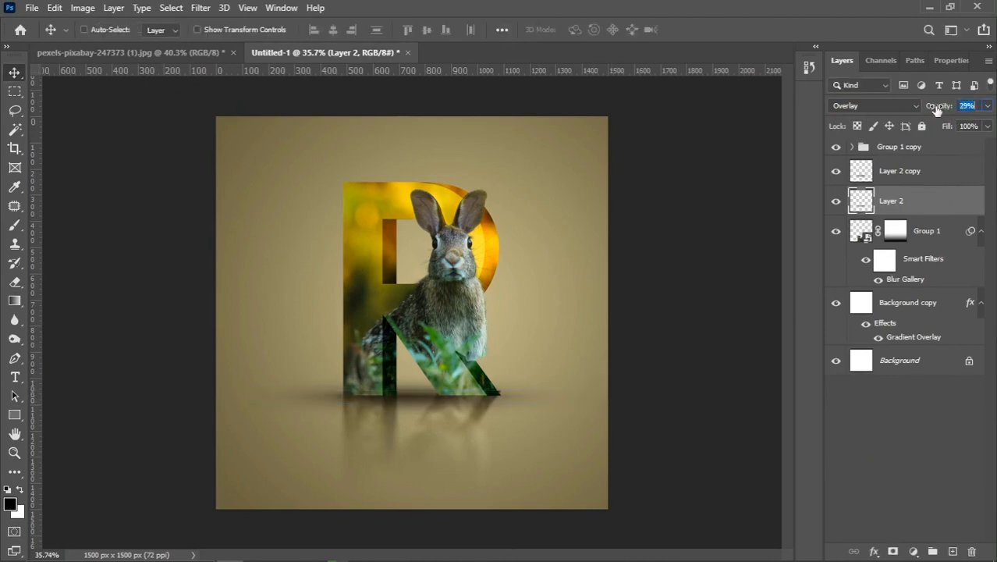
Reduce the opacity of the Layer 2 copy shadow to 48% and review the composition.
click(910, 174)
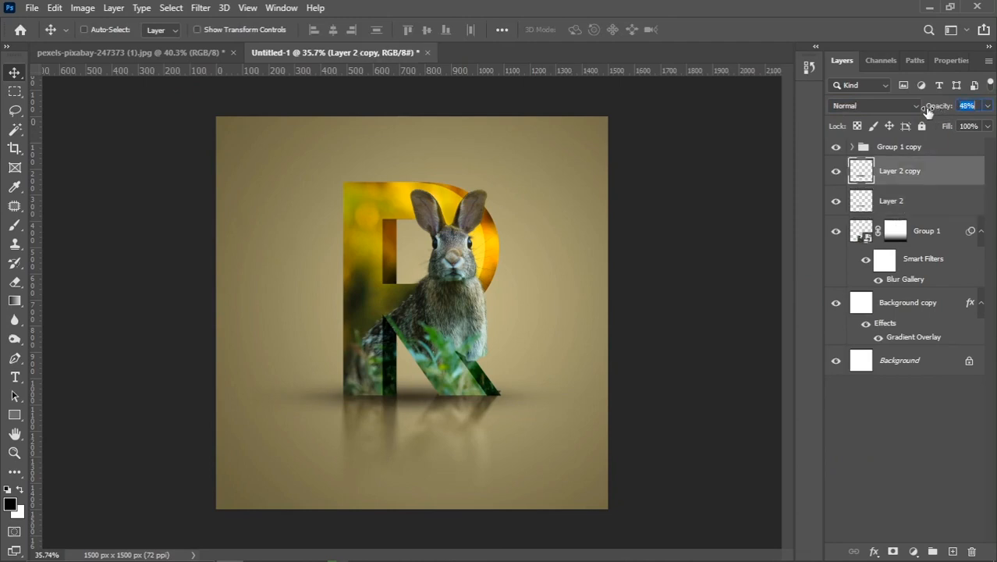
drag(928, 112, 927, 113)
scroll(565, 370, up, 2)
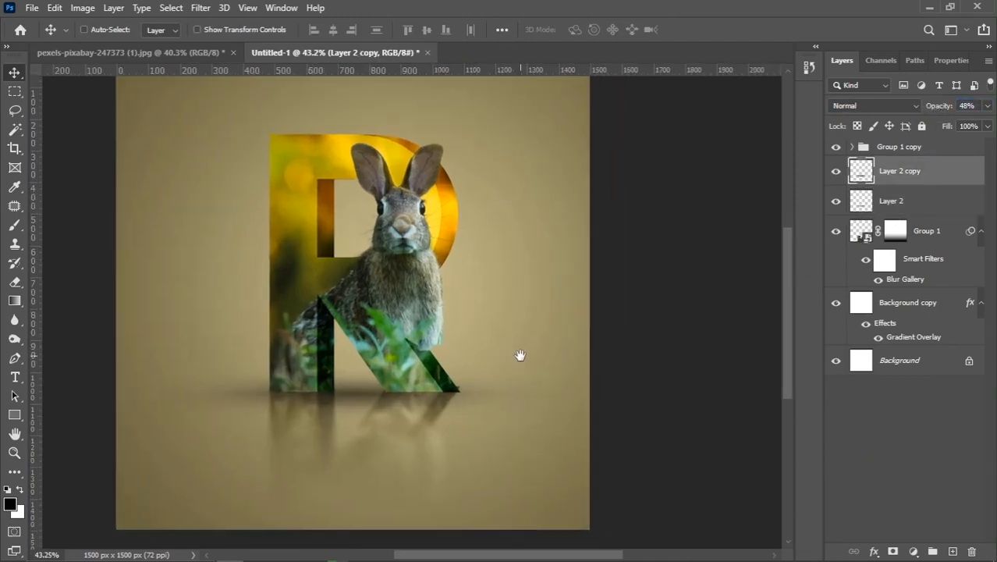
scroll(473, 374, down, 1)
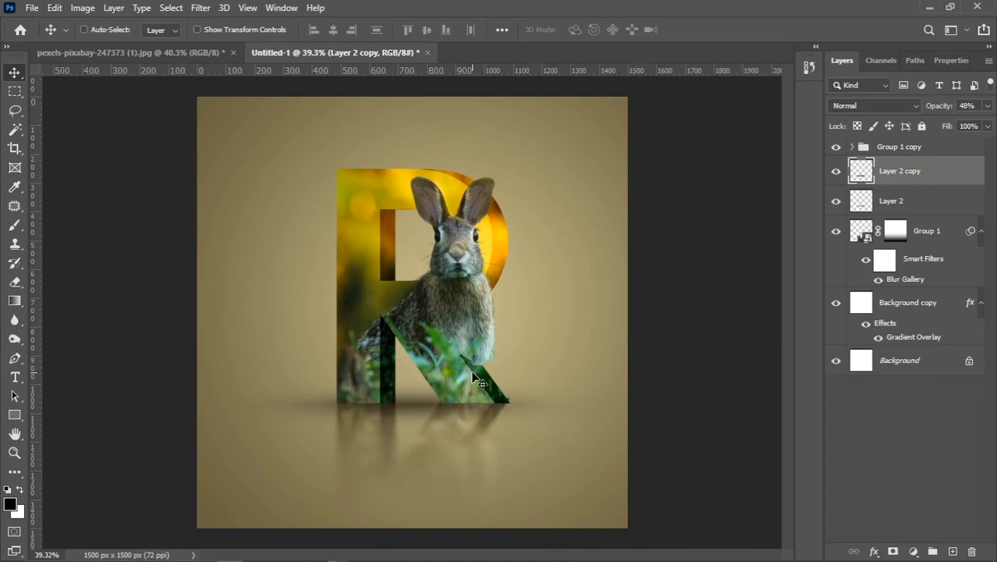
scroll(489, 385, down, 1)
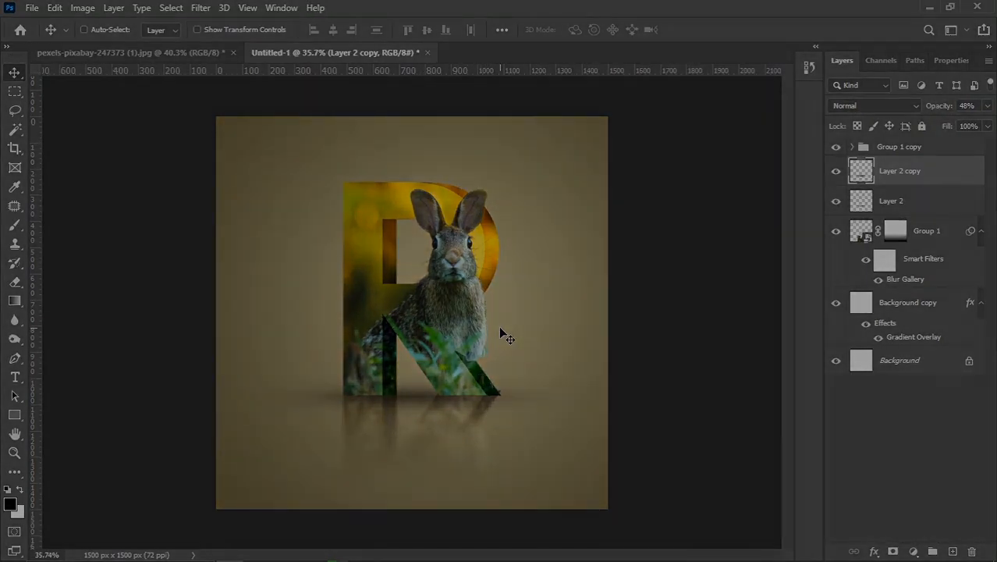